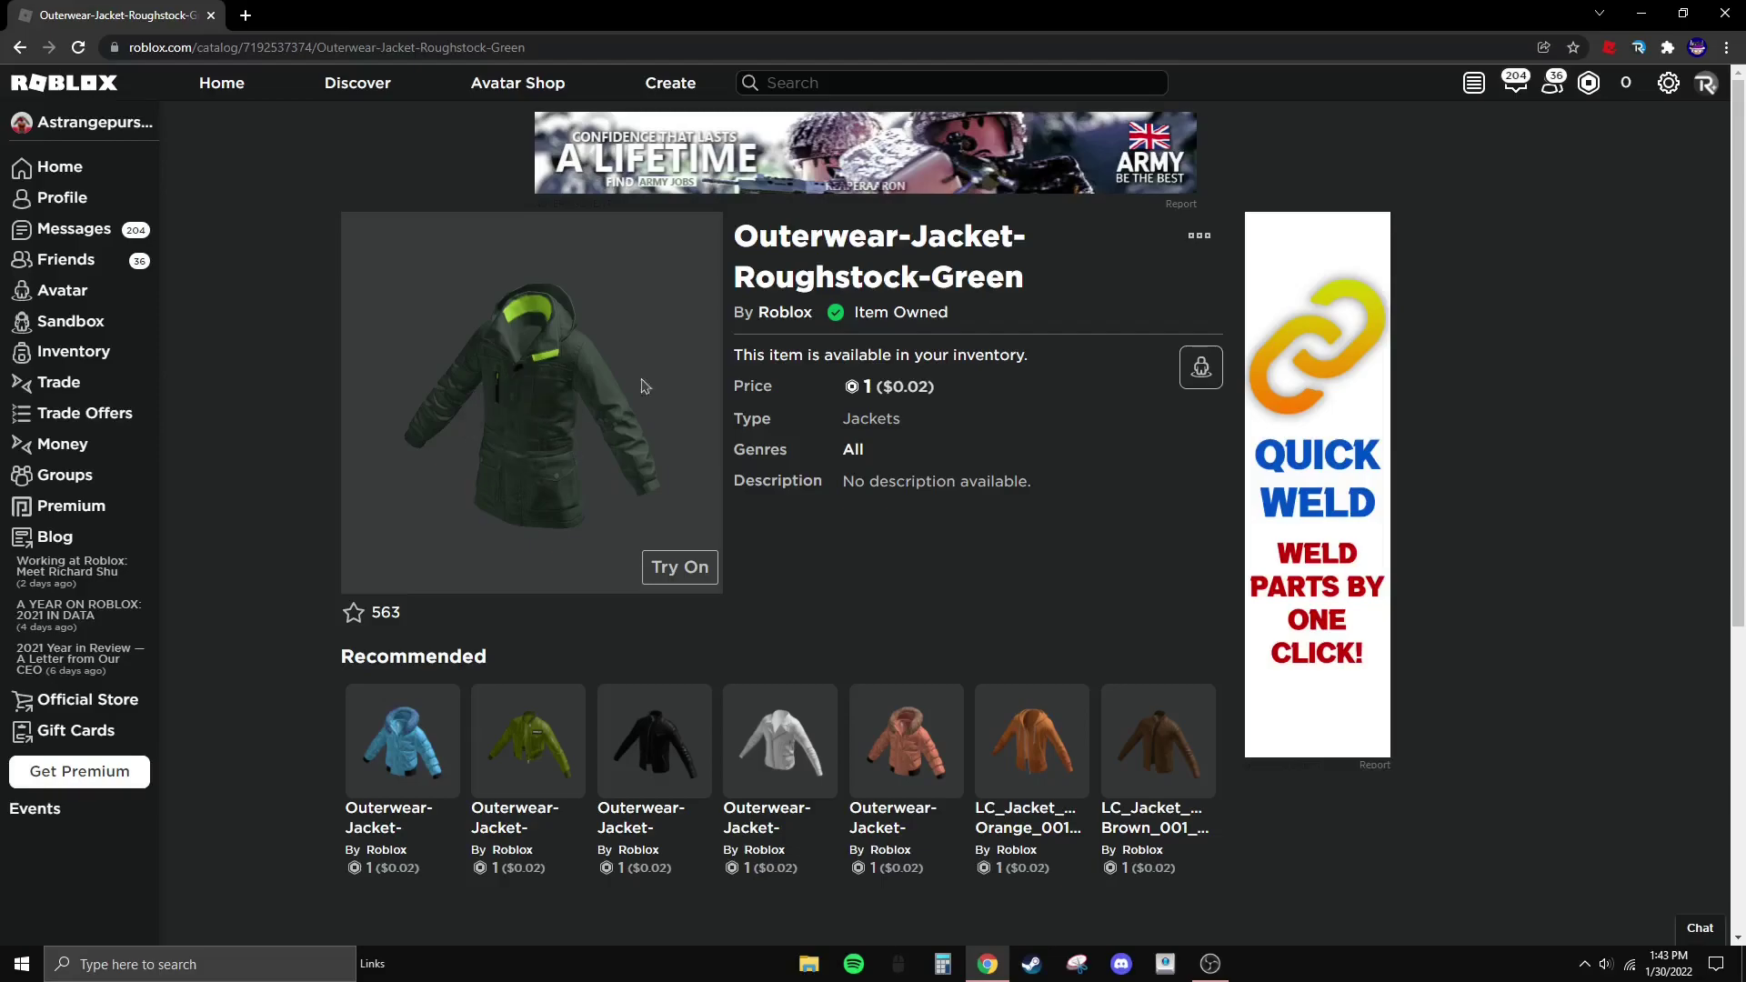
{"action": "left_click_drag", "start_coordinate": [852, 310], "coordinate": [982, 352]}
{"action": "left_click", "coordinate": [993, 347]}
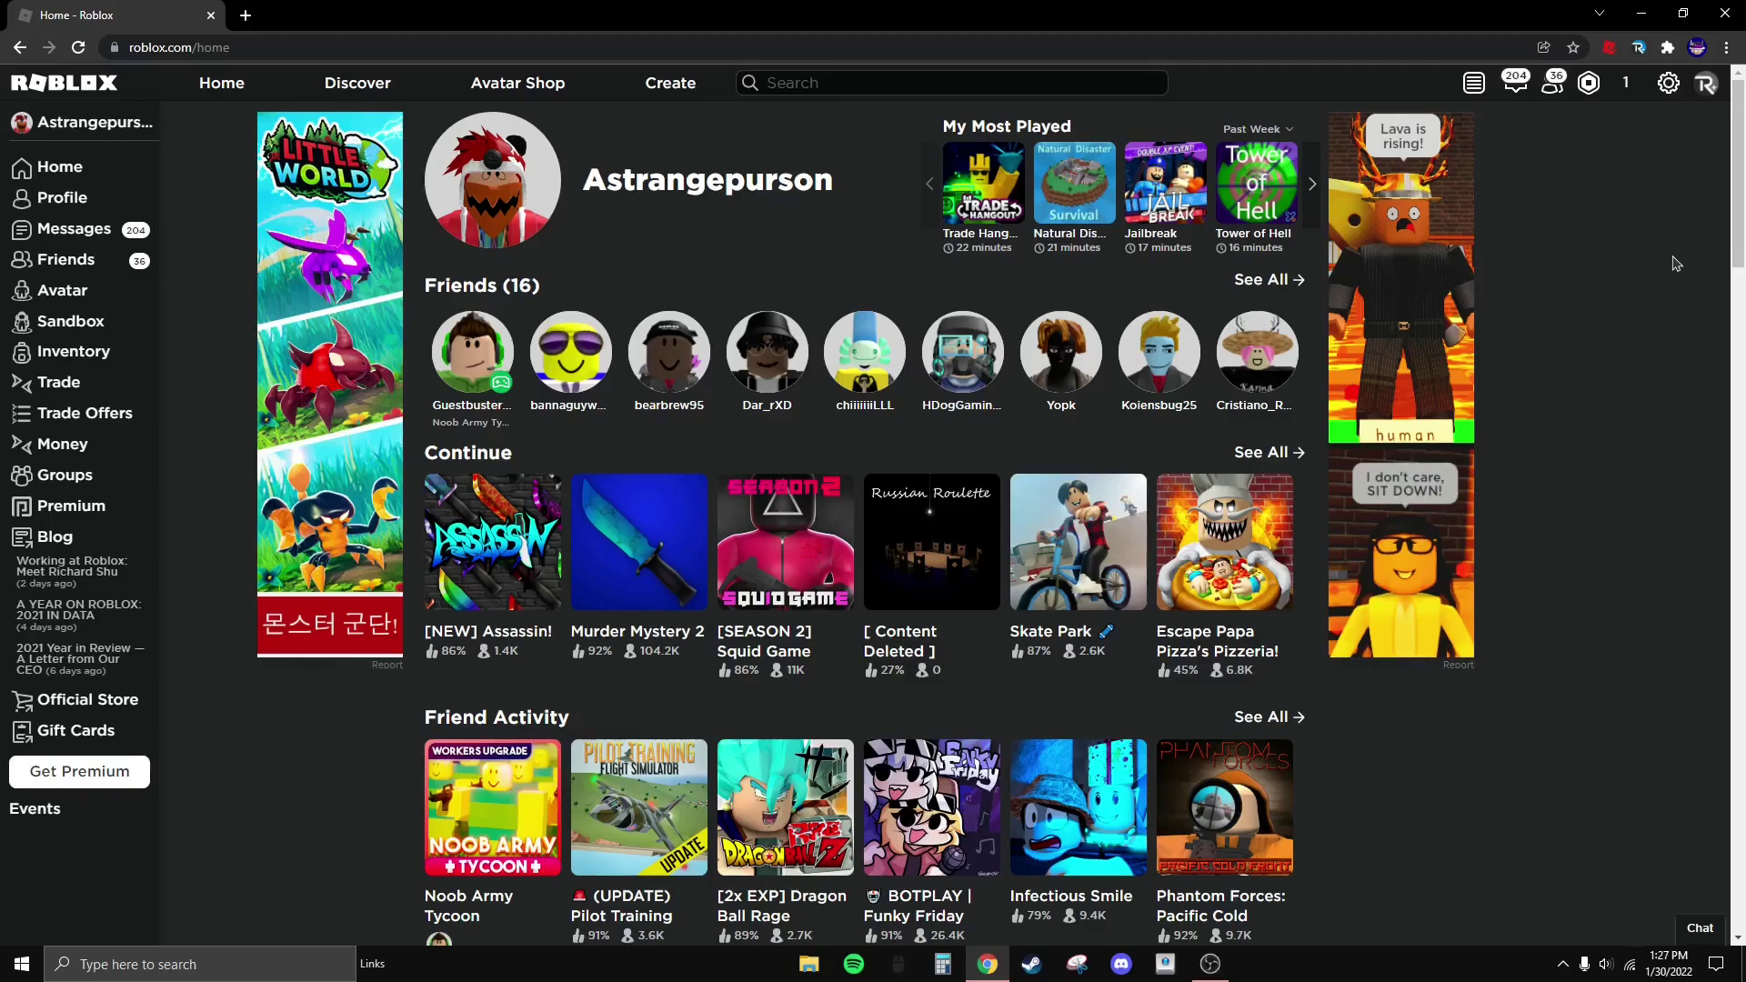
List all Avatar Shop items, limited to creator Roblox and with unavailable items shown.
{"action": "left_click", "coordinate": [518, 83]}
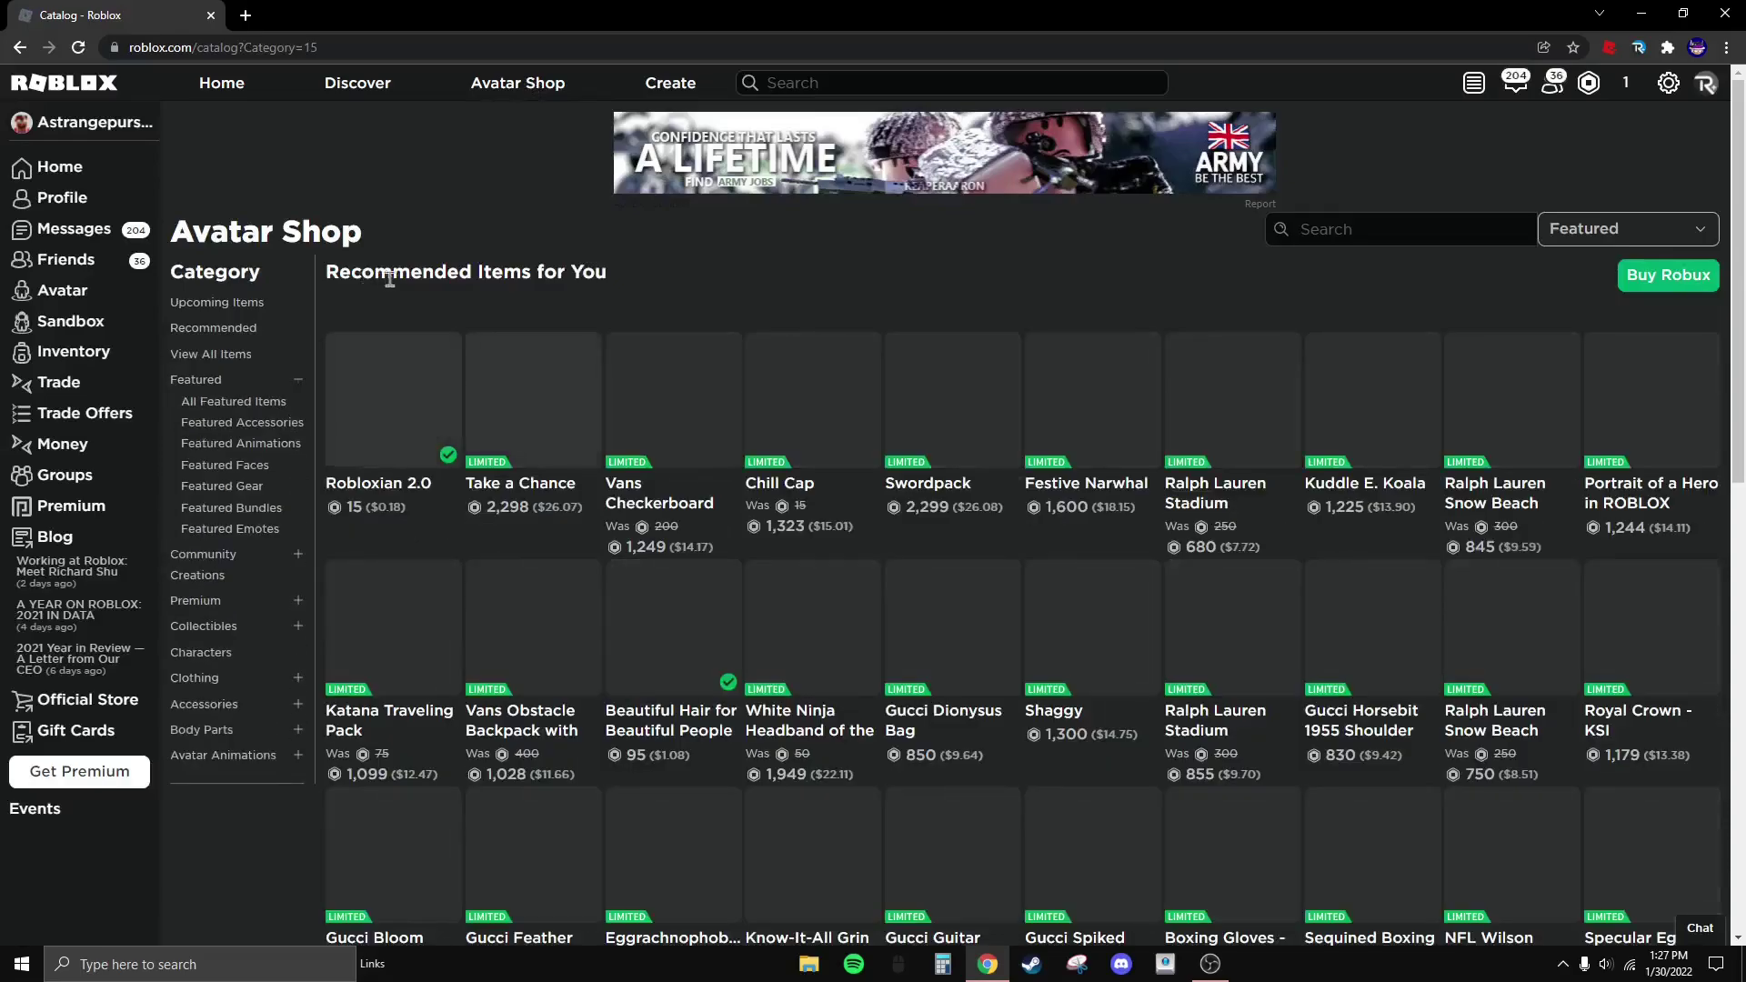
{"action": "left_click", "coordinate": [227, 354]}
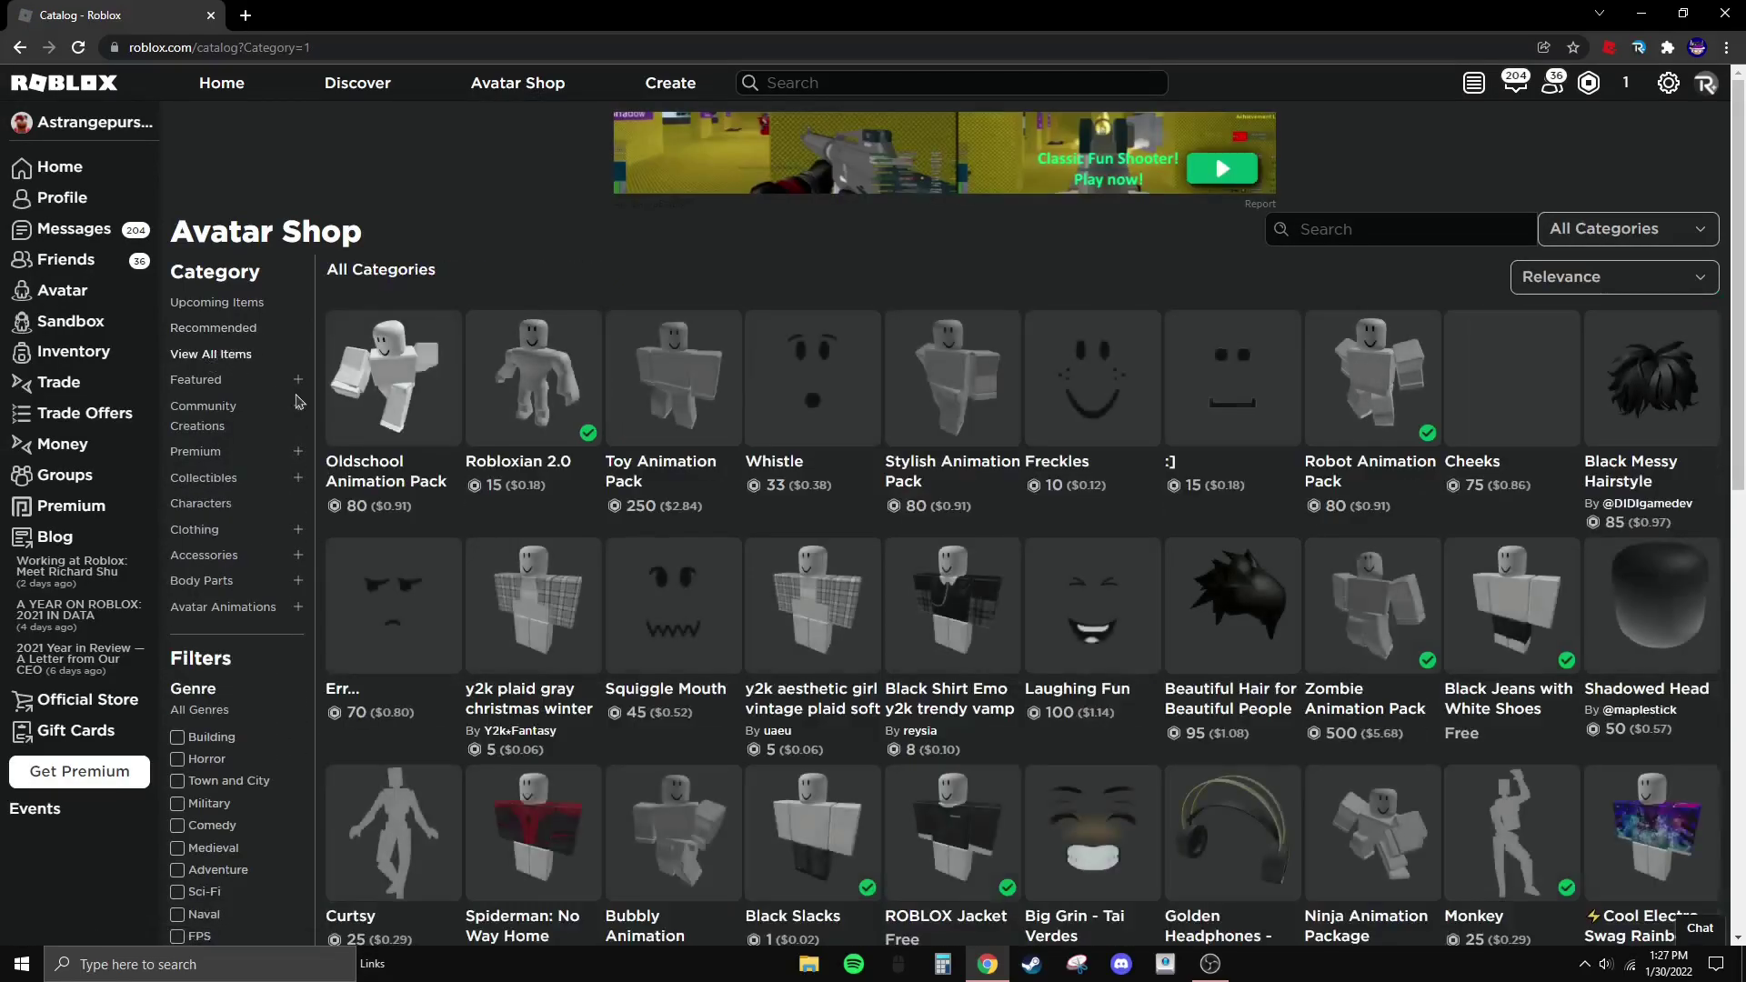
{"action": "scroll", "coordinate": [297, 406], "scroll_direction": "down", "scroll_amount": 9}
{"action": "scroll", "coordinate": [298, 406], "scroll_direction": "down", "scroll_amount": 1}
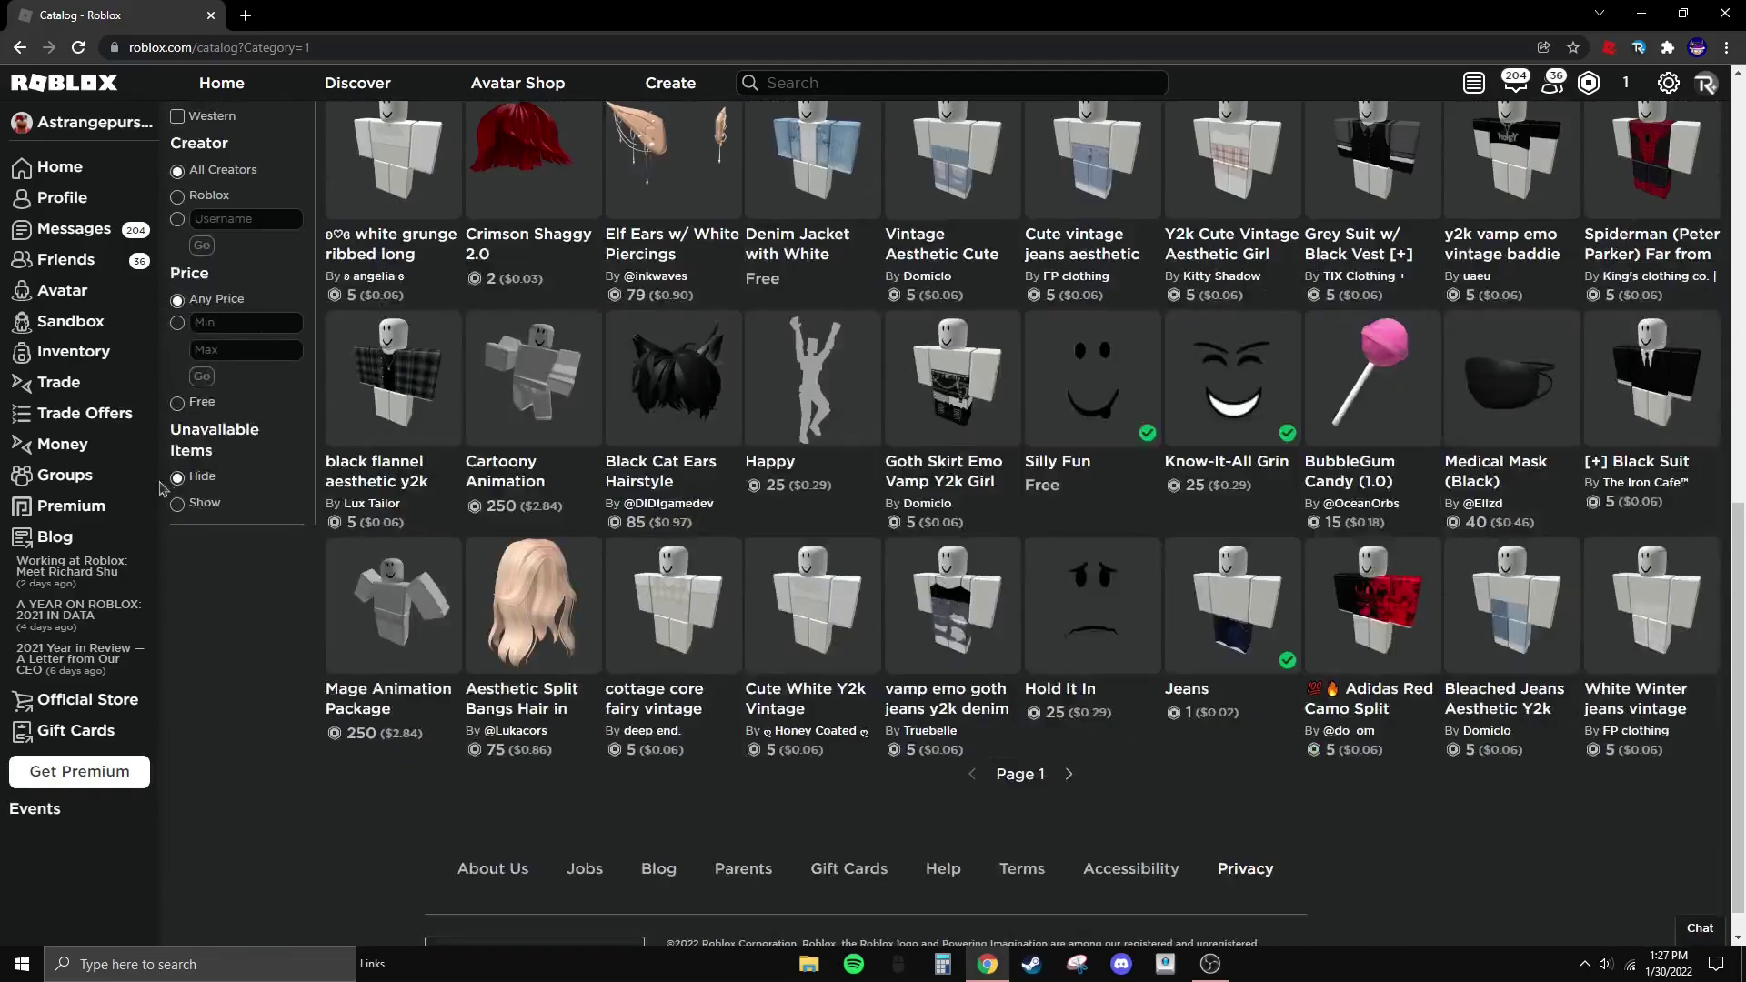
{"action": "scroll", "coordinate": [191, 522], "scroll_direction": "up", "scroll_amount": 1}
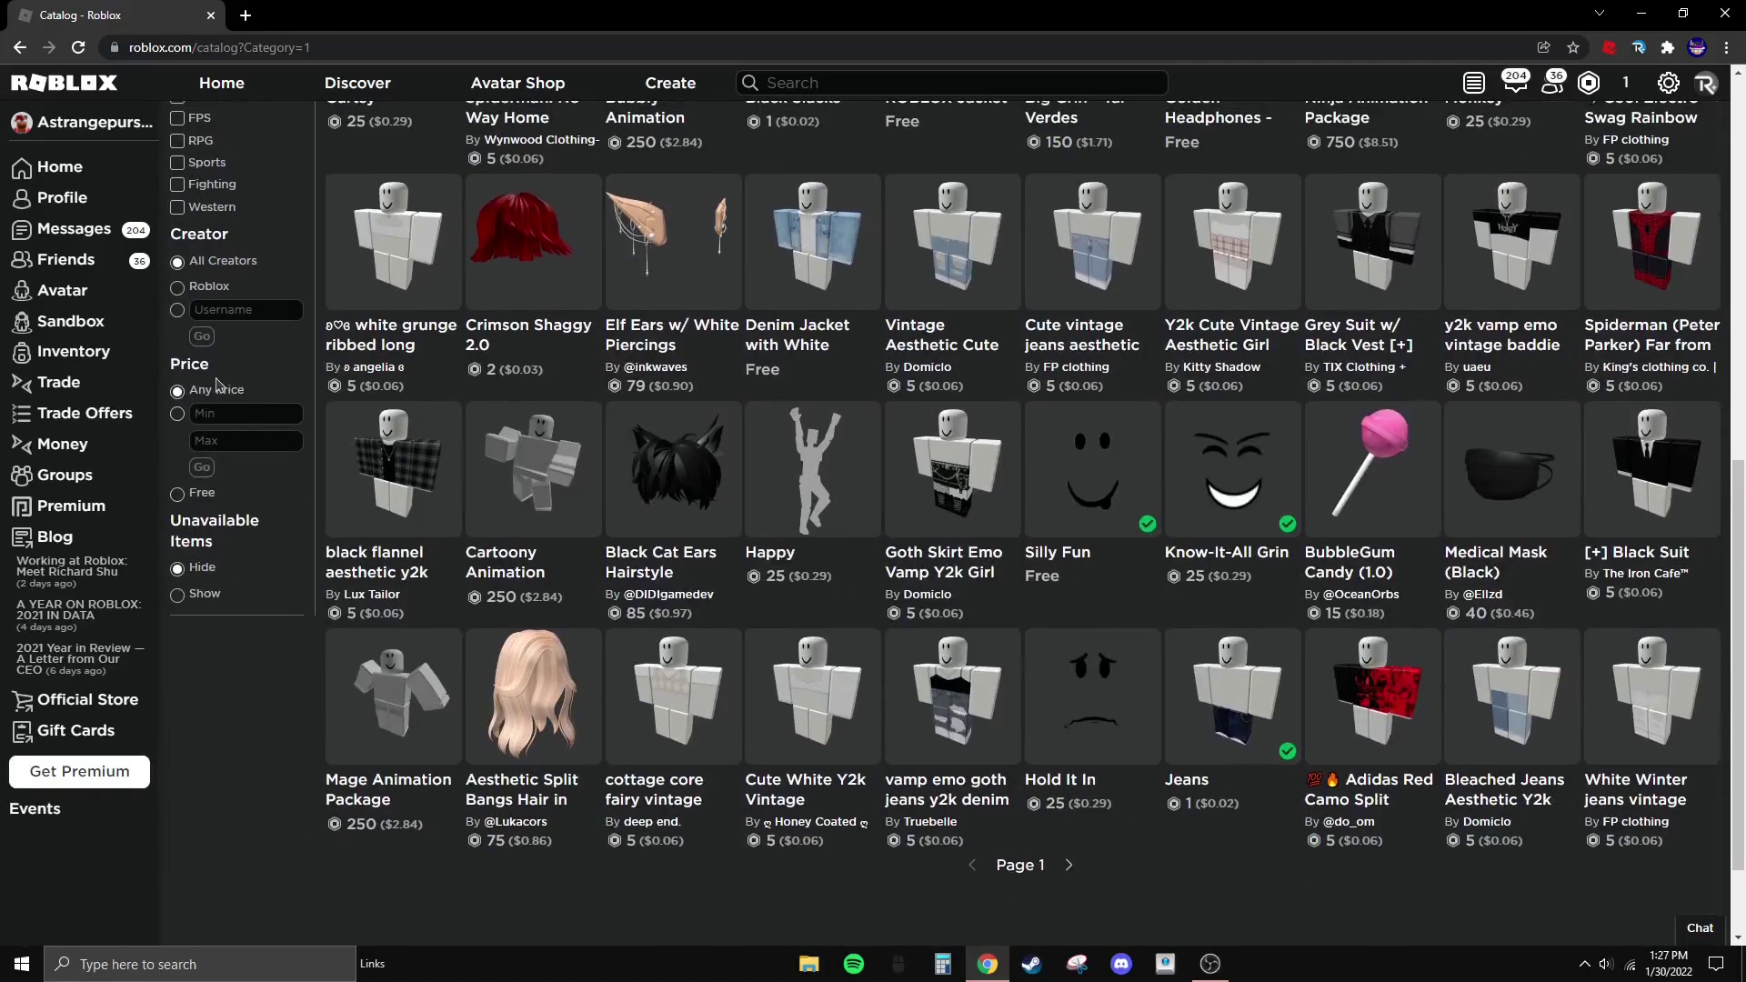
{"action": "scroll", "coordinate": [211, 386], "scroll_direction": "up", "scroll_amount": 1}
{"action": "left_click", "coordinate": [197, 375]}
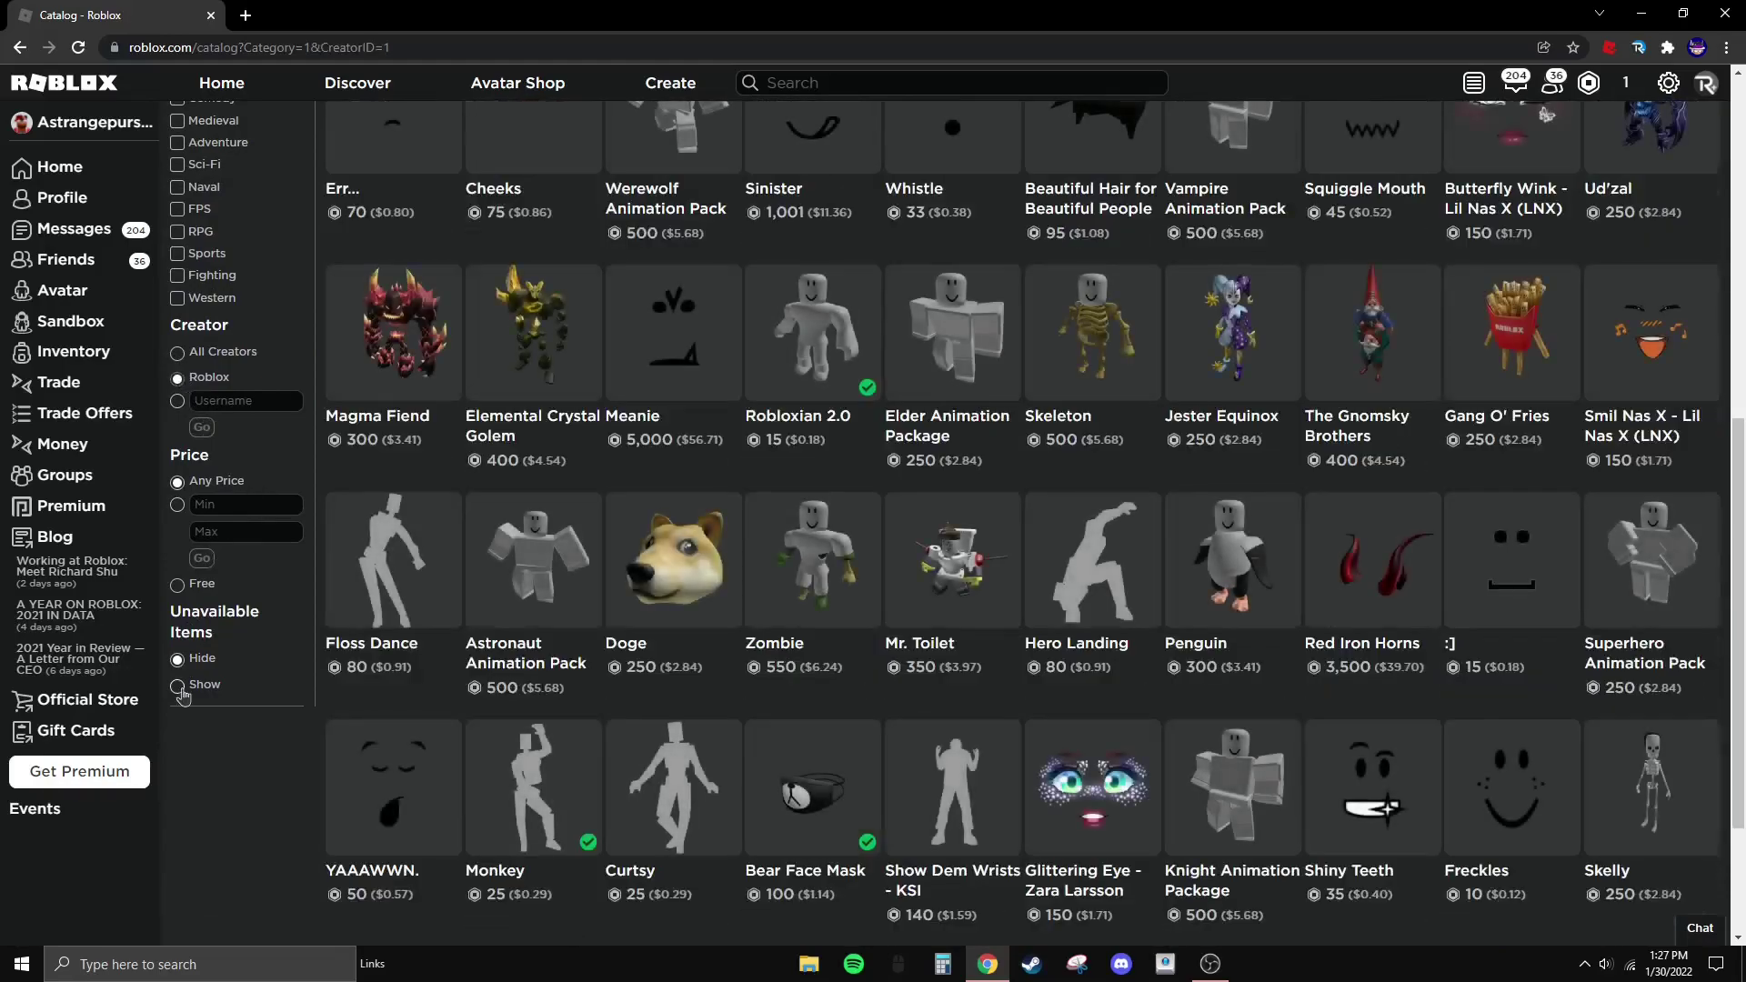
{"action": "left_click", "coordinate": [179, 689]}
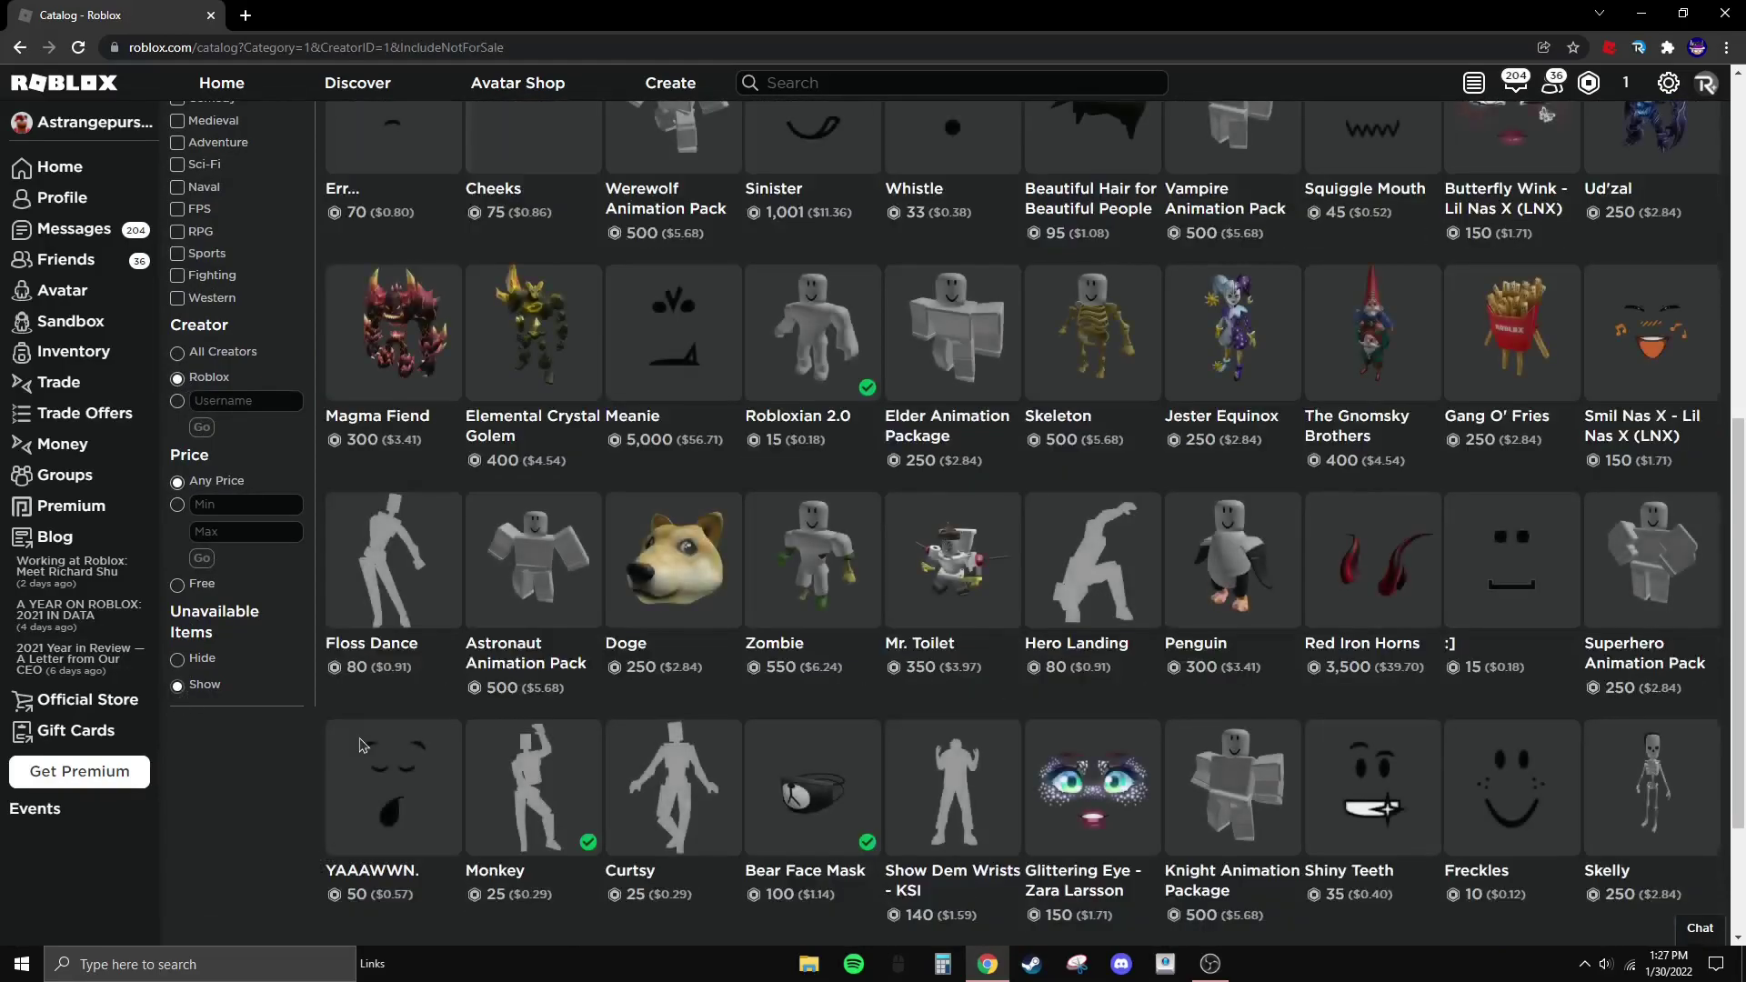
Sort the filtered Avatar Shop items by Recently Updated.
{"action": "scroll", "coordinate": [489, 748], "scroll_direction": "up", "scroll_amount": 7}
{"action": "left_click", "coordinate": [1600, 276]}
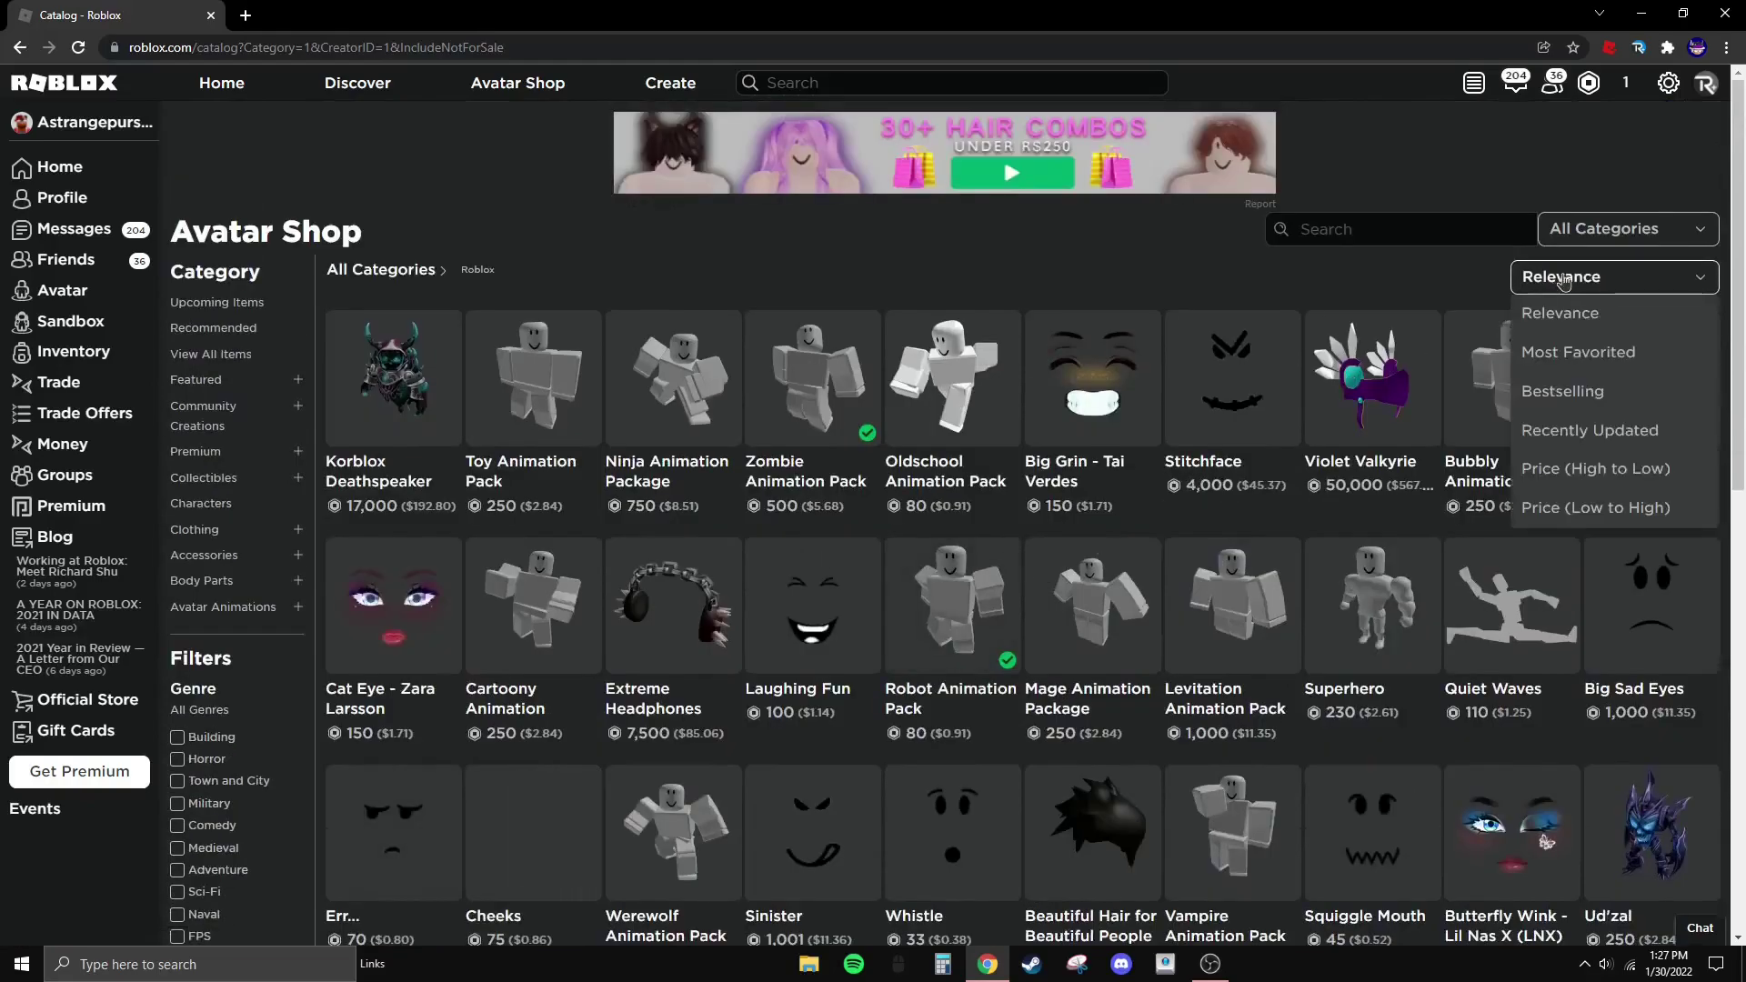
{"action": "left_click", "coordinate": [1595, 431]}
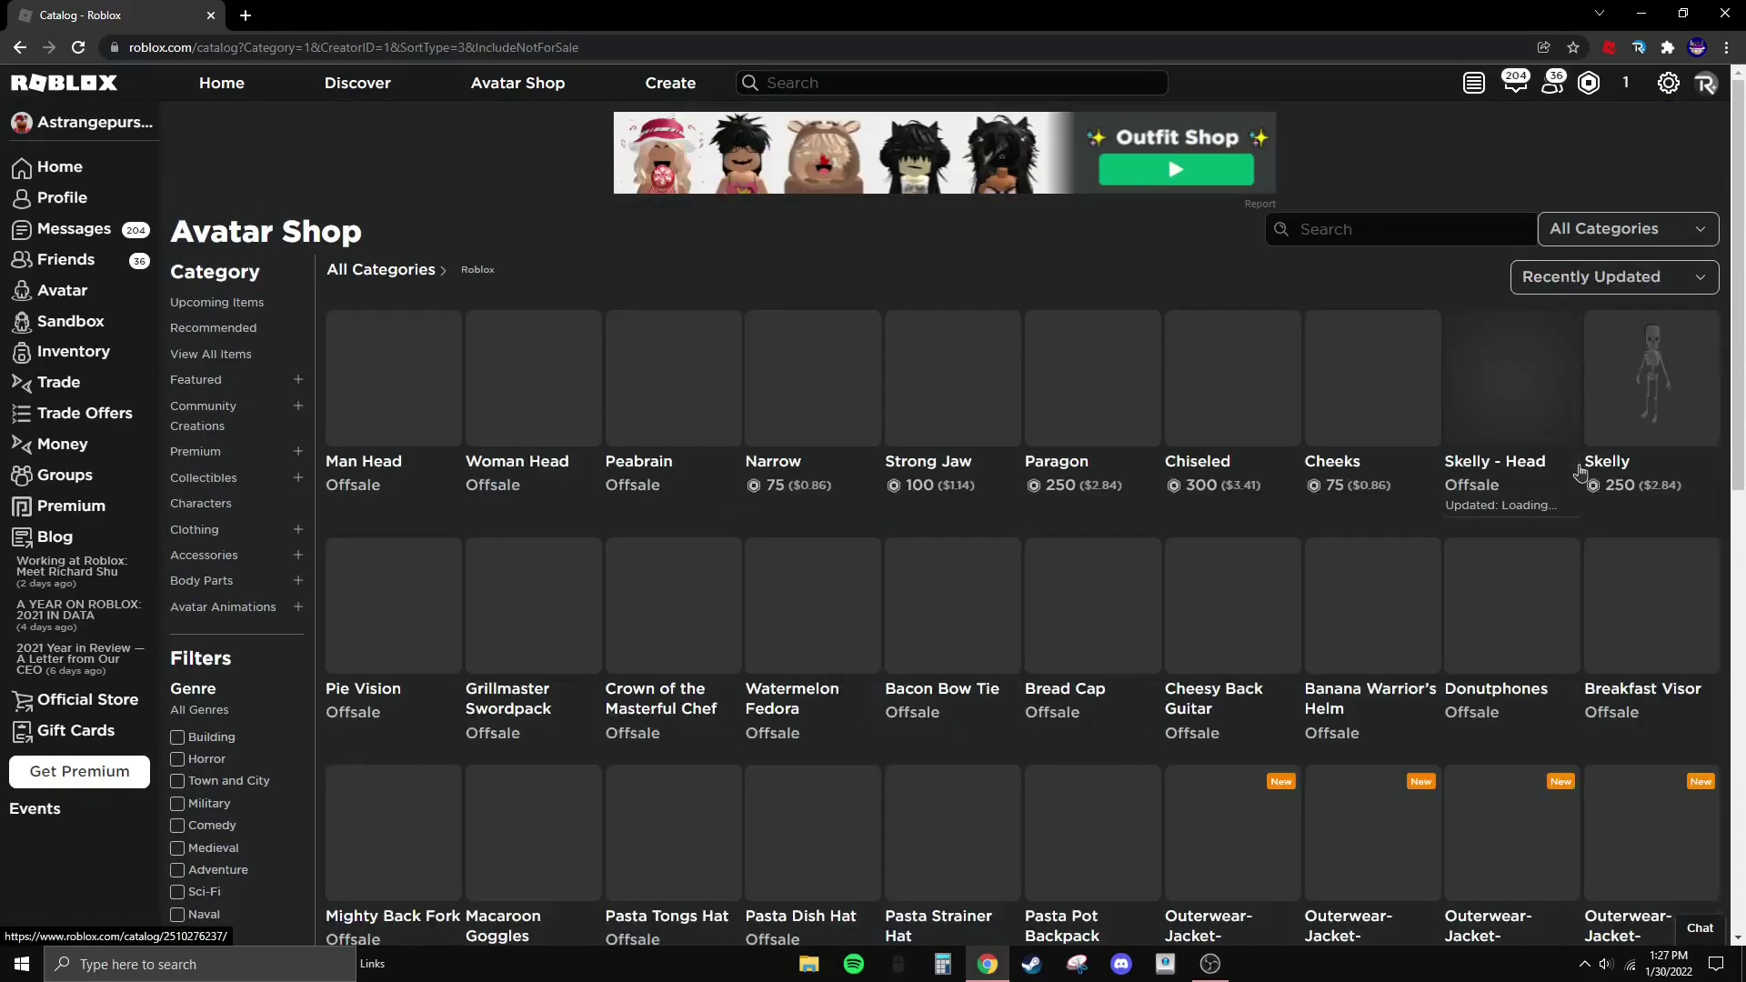
Open the item page of the dark green Outerwear-Jacket-Roughstock-Green among the recently updated jackets.
{"action": "scroll", "coordinate": [1473, 413], "scroll_direction": "down", "scroll_amount": 3}
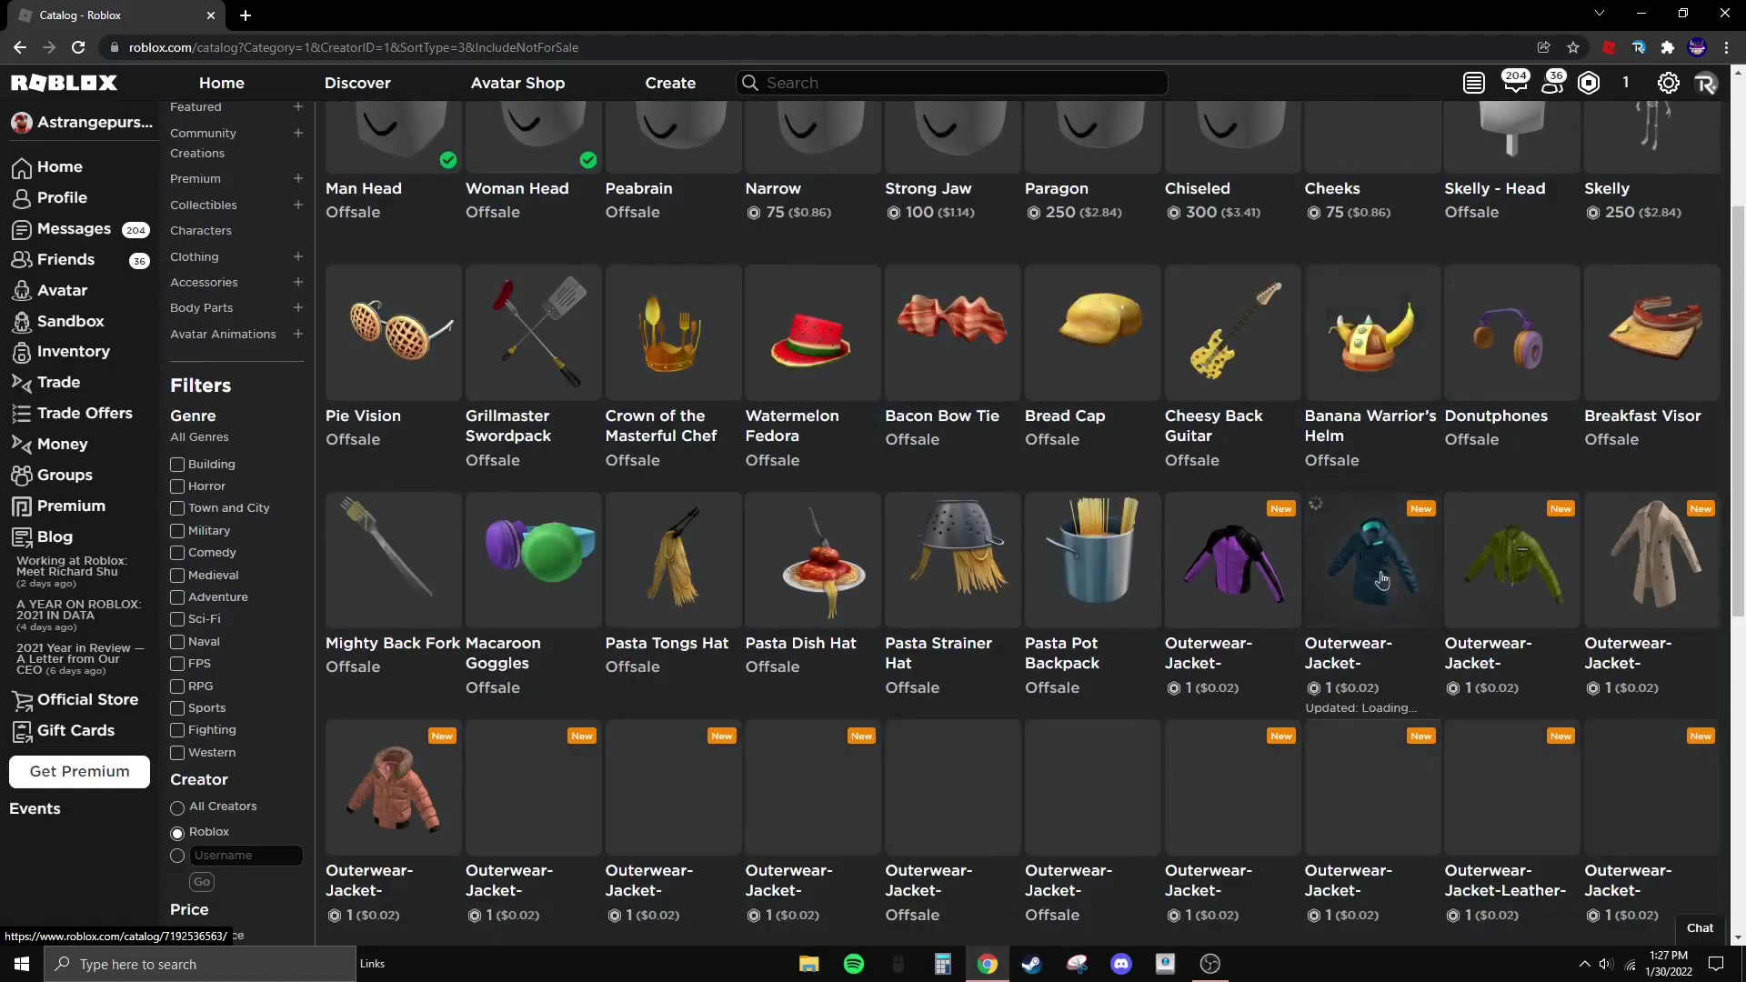
{"action": "scroll", "coordinate": [1381, 579], "scroll_direction": "down", "scroll_amount": 1}
{"action": "scroll", "coordinate": [1381, 579], "scroll_direction": "down", "scroll_amount": 2}
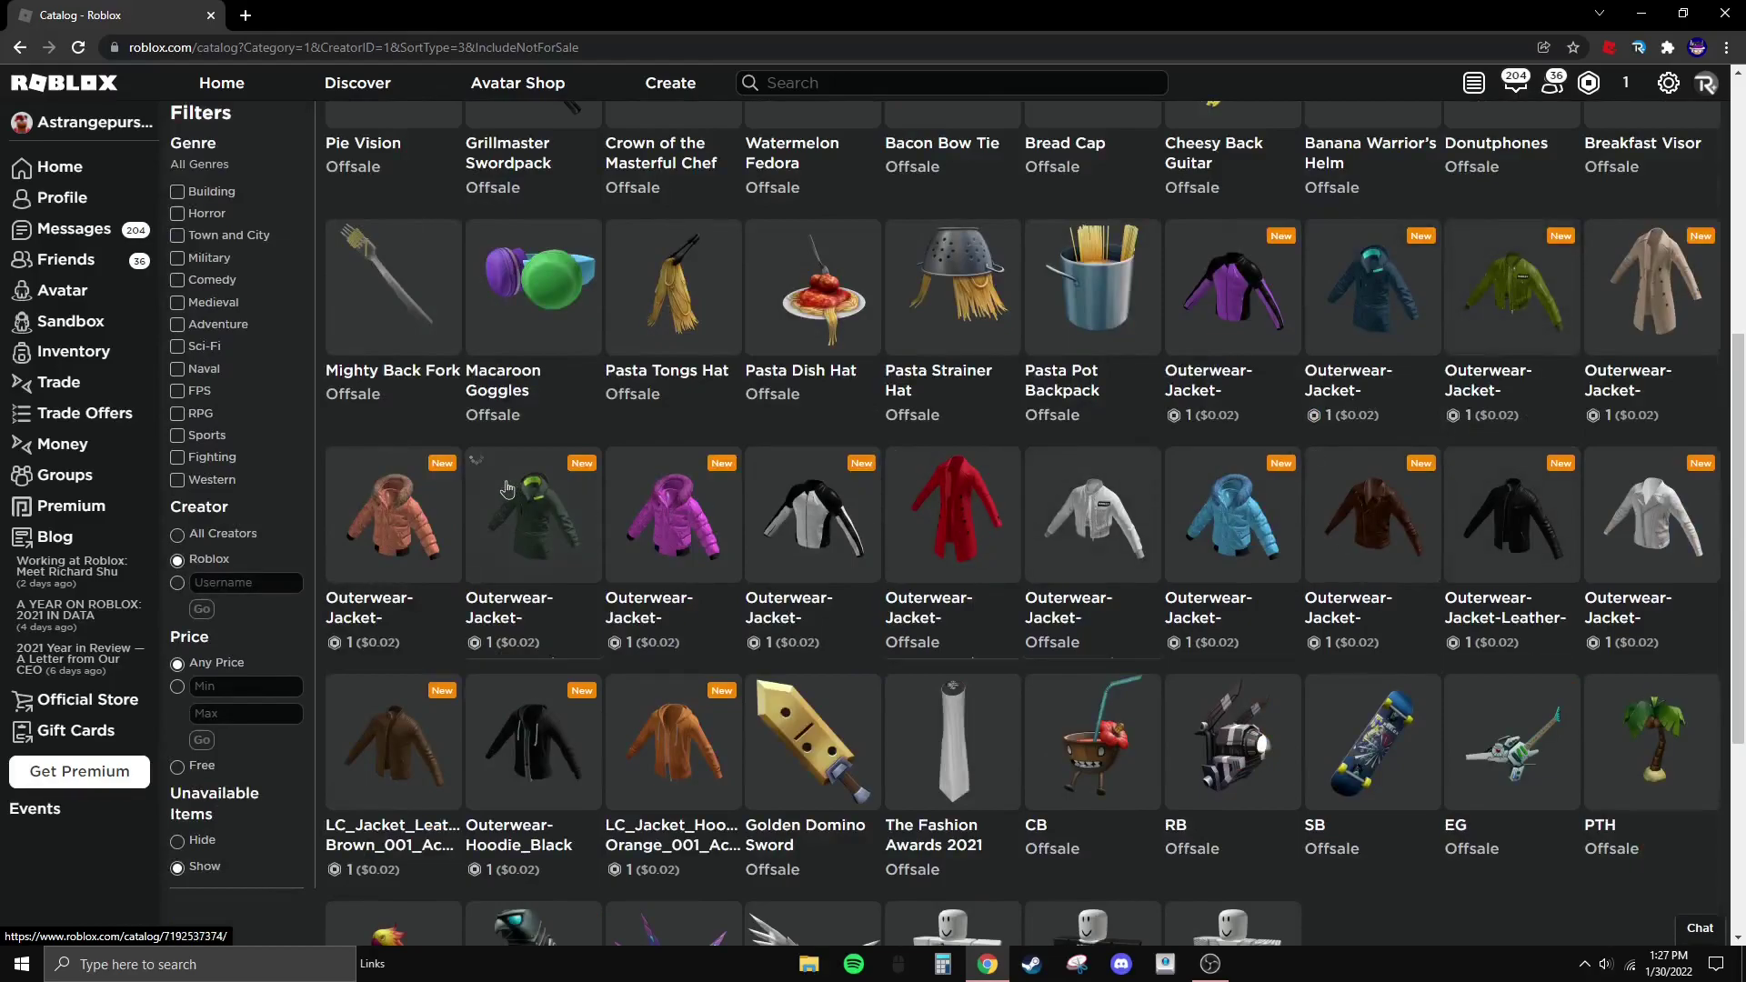
{"action": "left_click", "coordinate": [535, 523]}
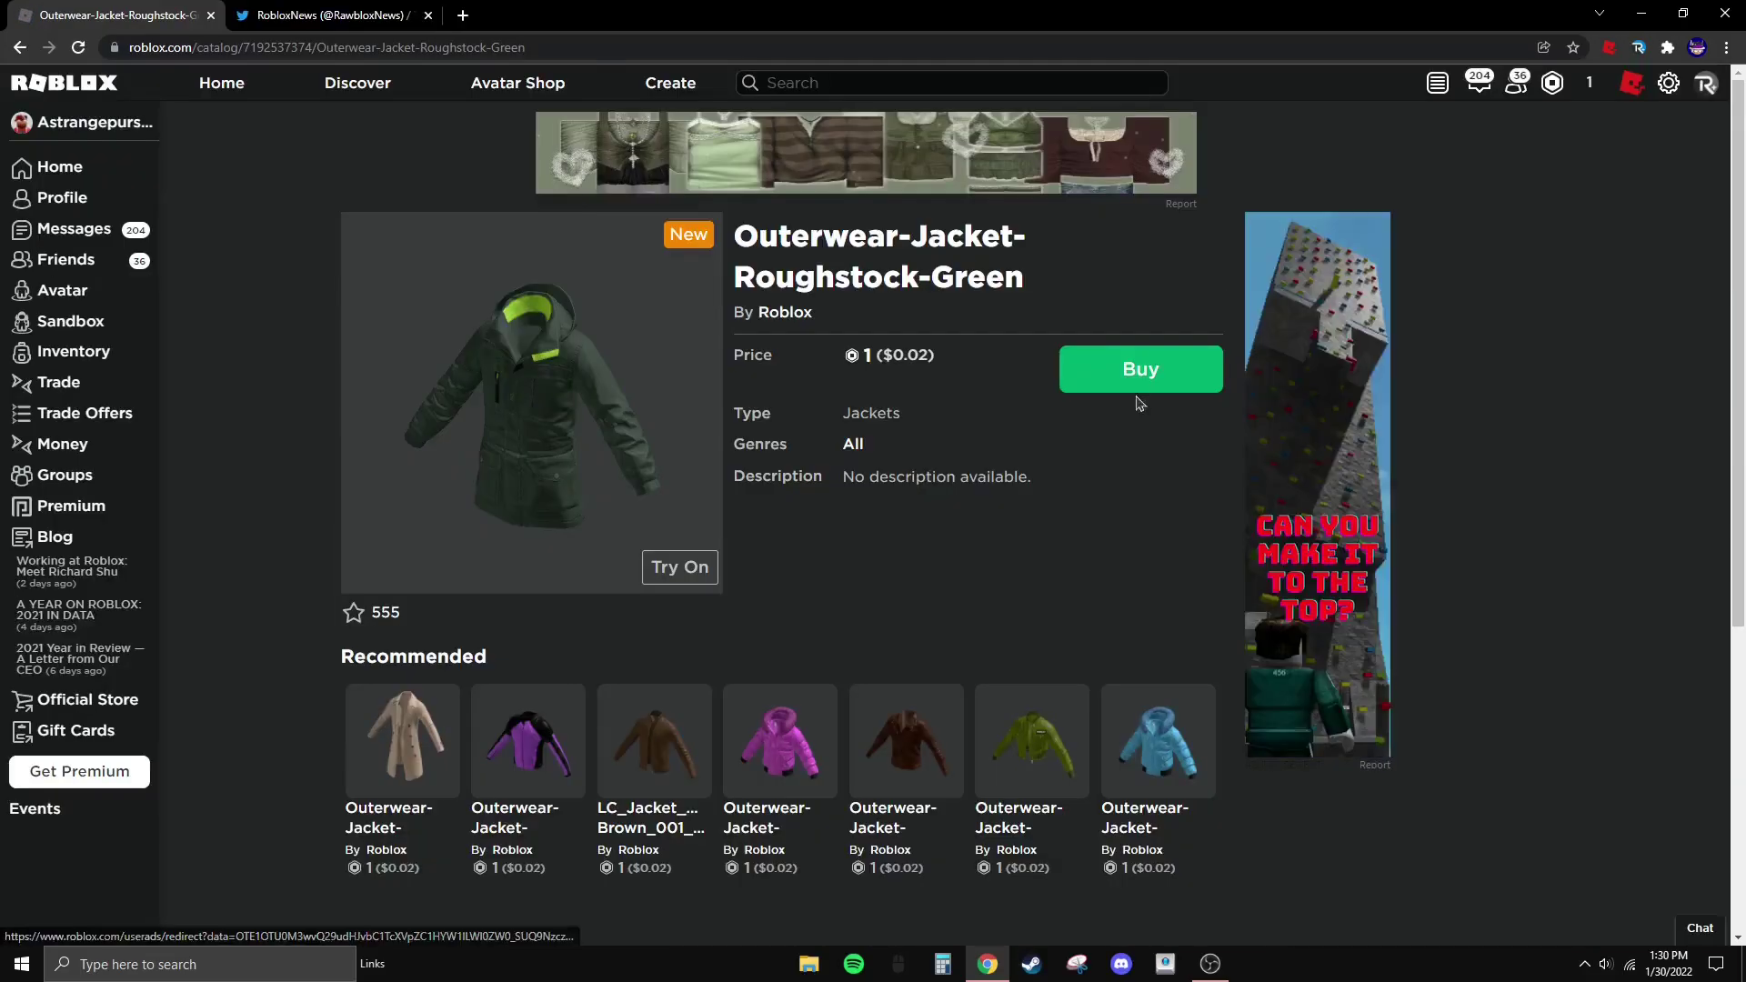
Inspect the jacket's Buy button in the browser developer tools to show its HTML element.
{"action": "right_click", "coordinate": [1130, 371]}
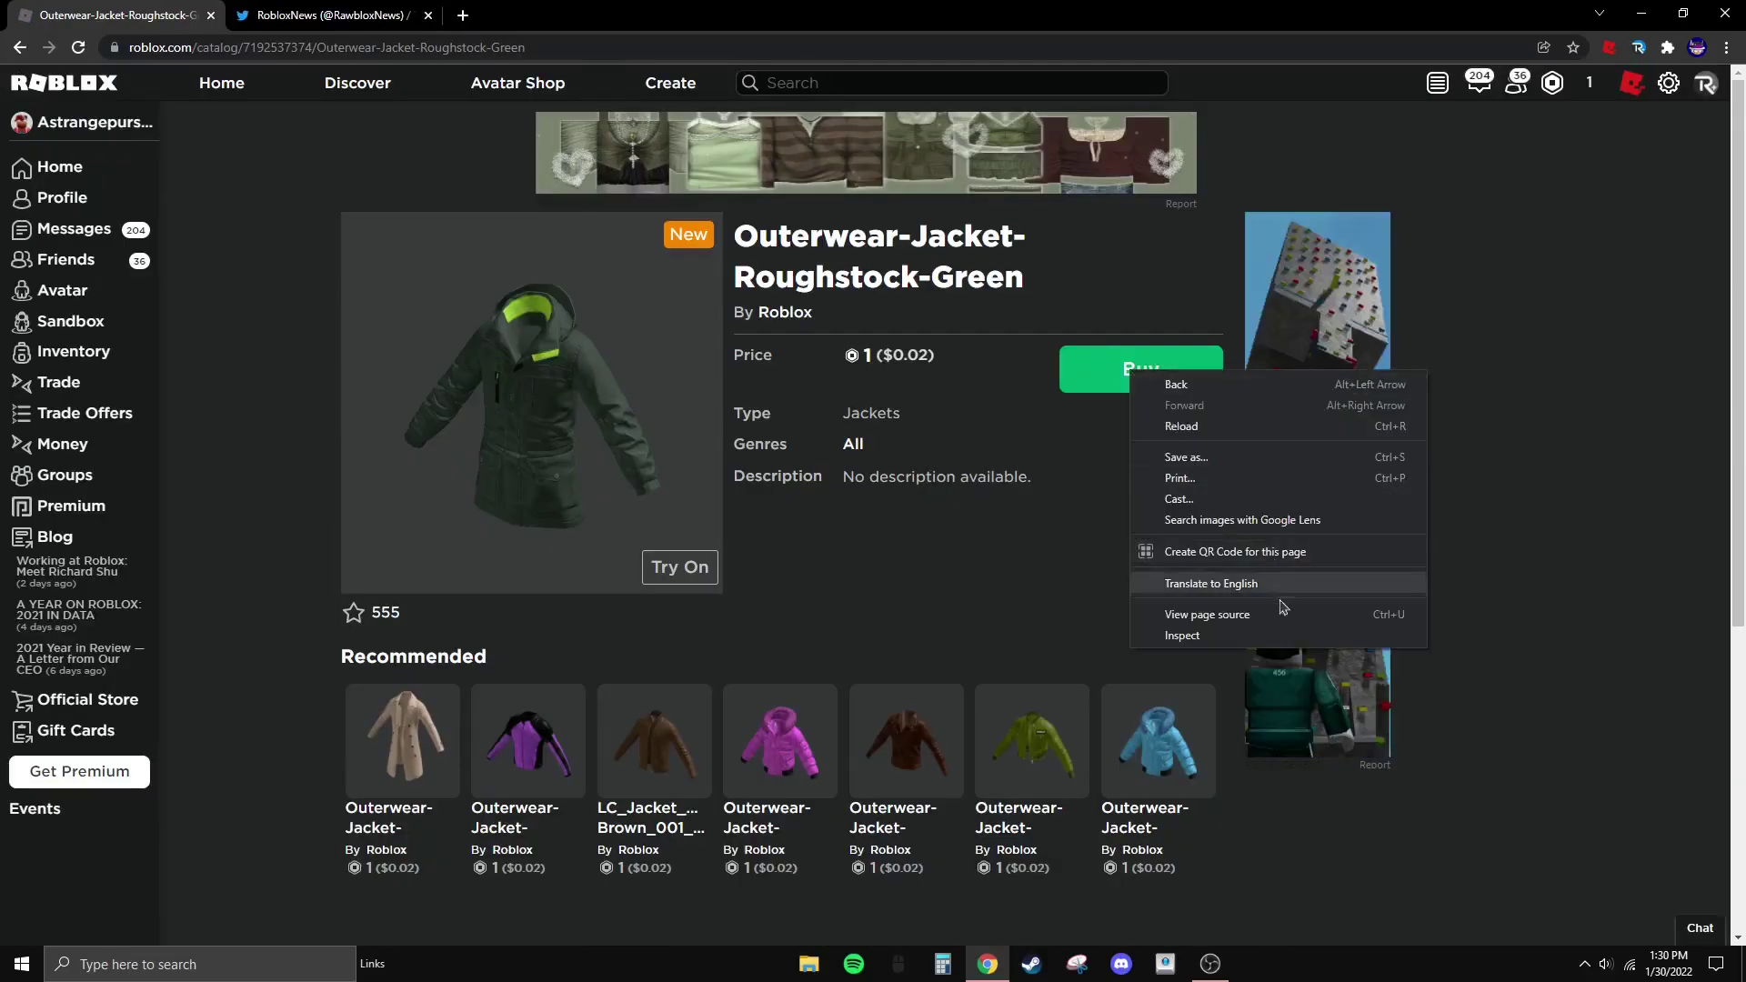
{"action": "left_click", "coordinate": [1182, 636]}
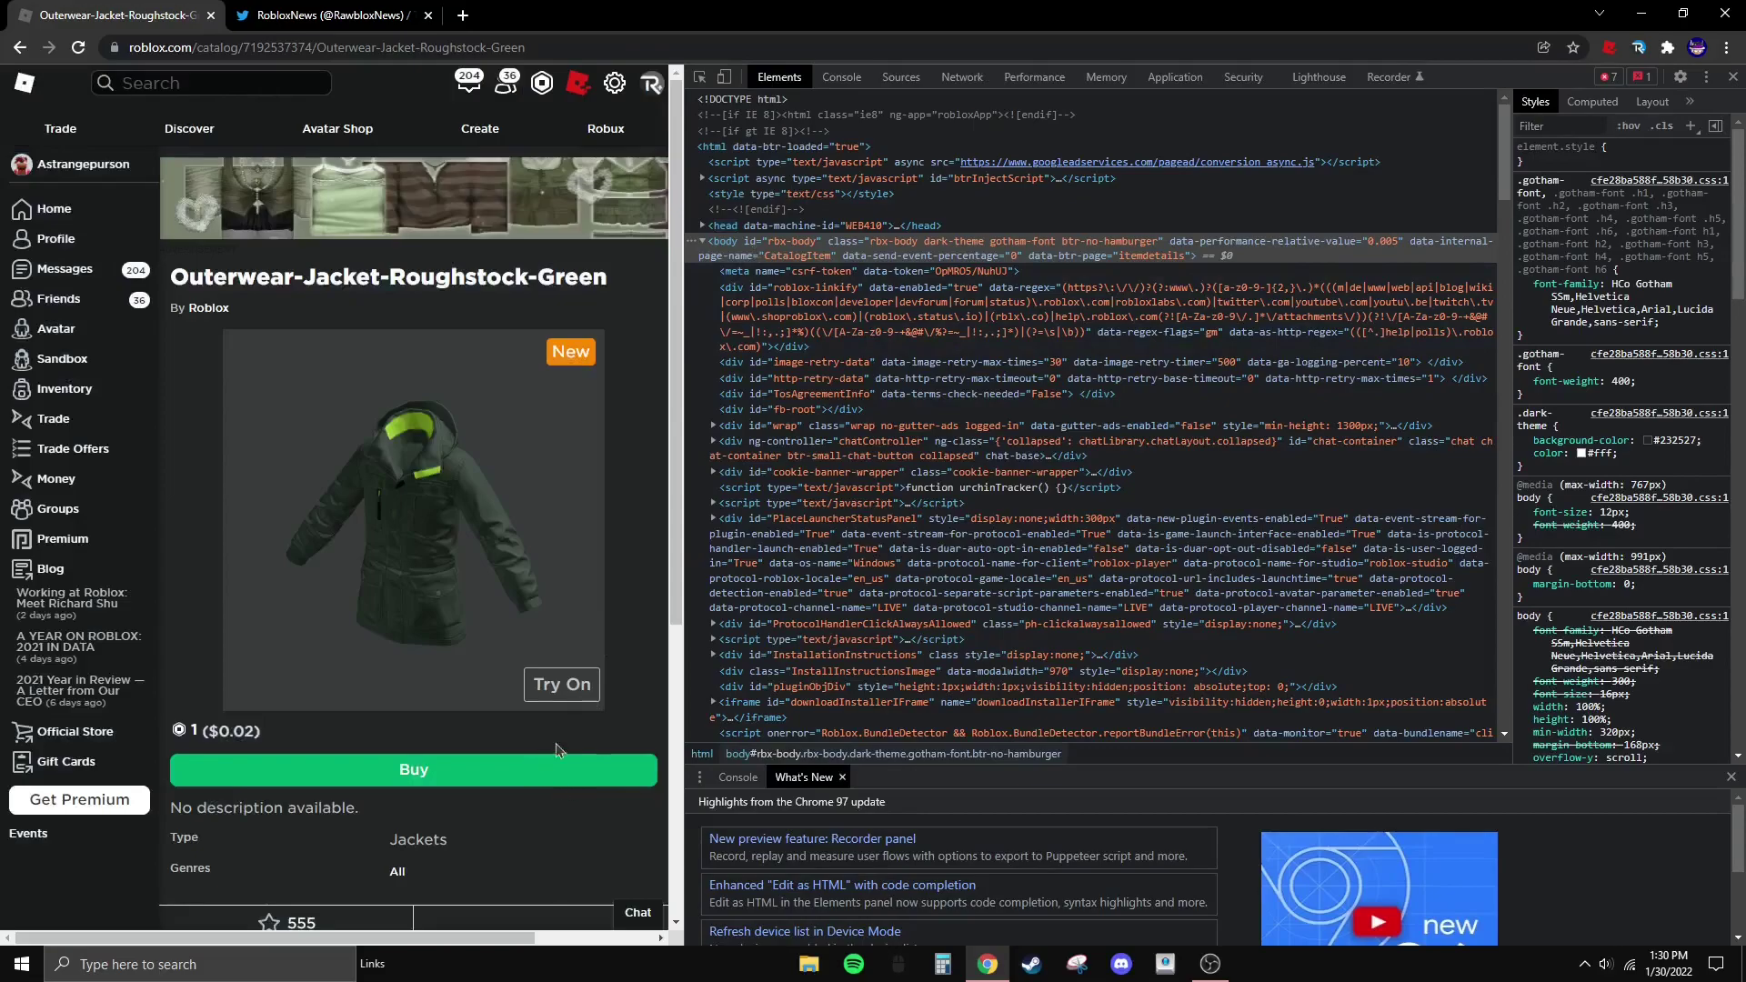
{"action": "right_click", "coordinate": [604, 782]}
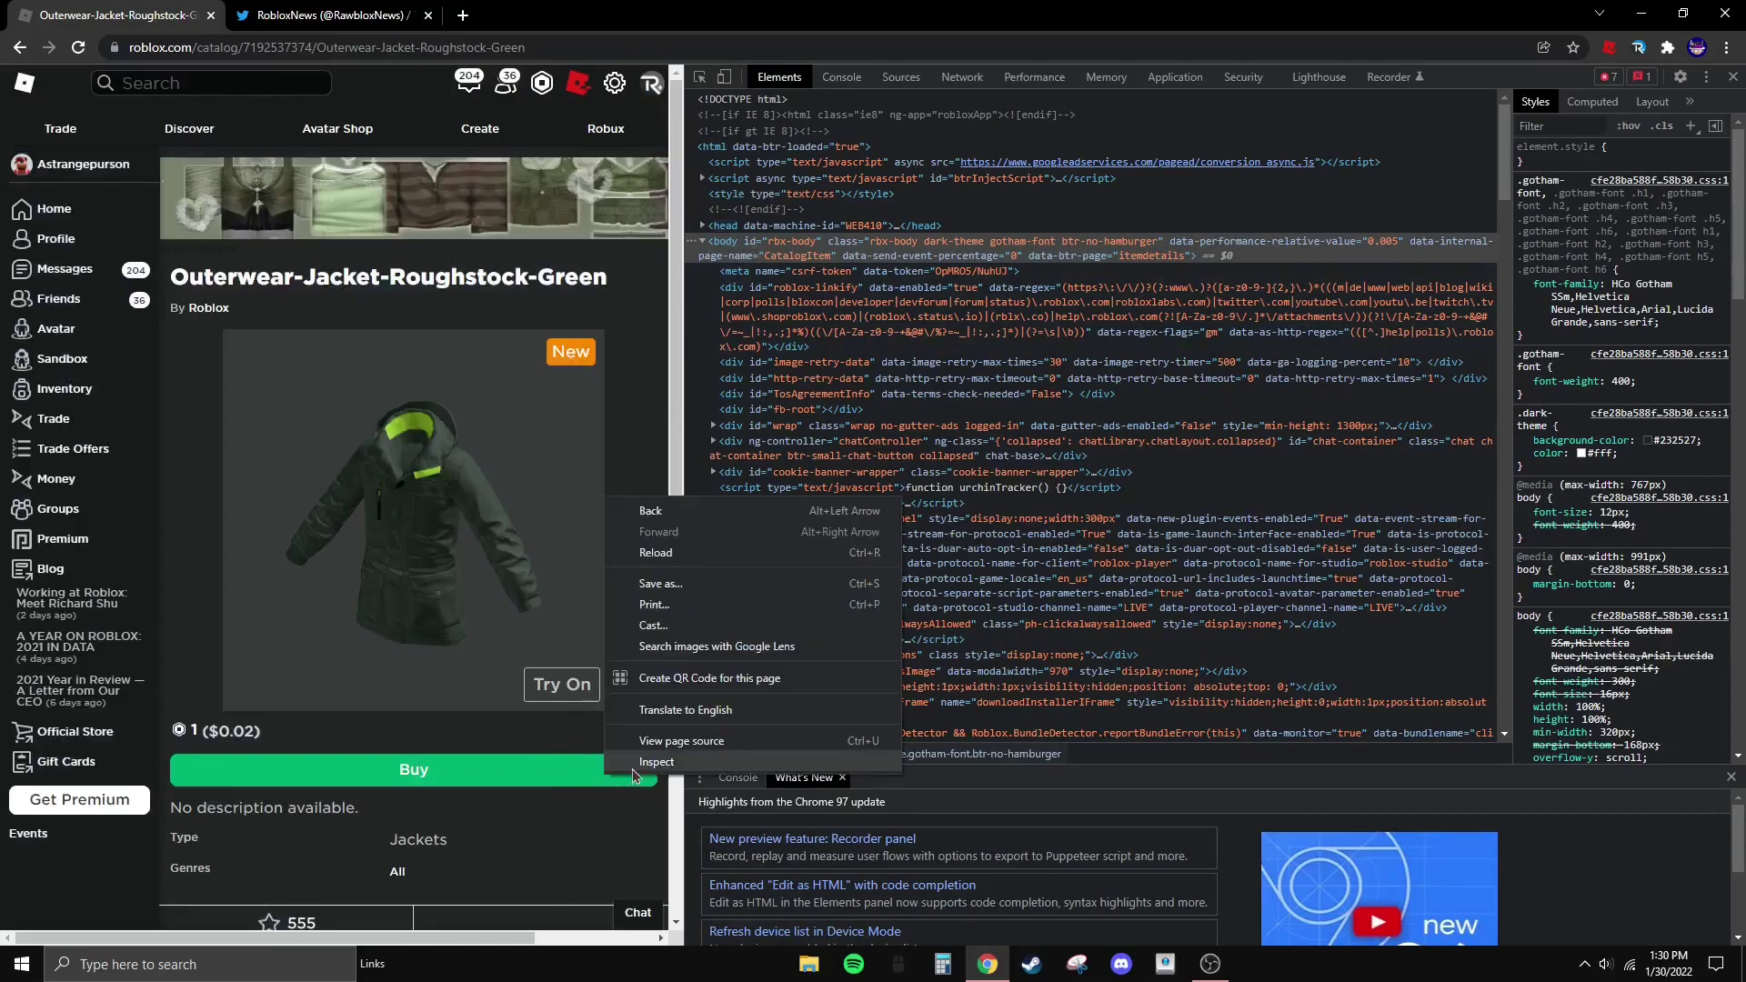
{"action": "left_click", "coordinate": [614, 769]}
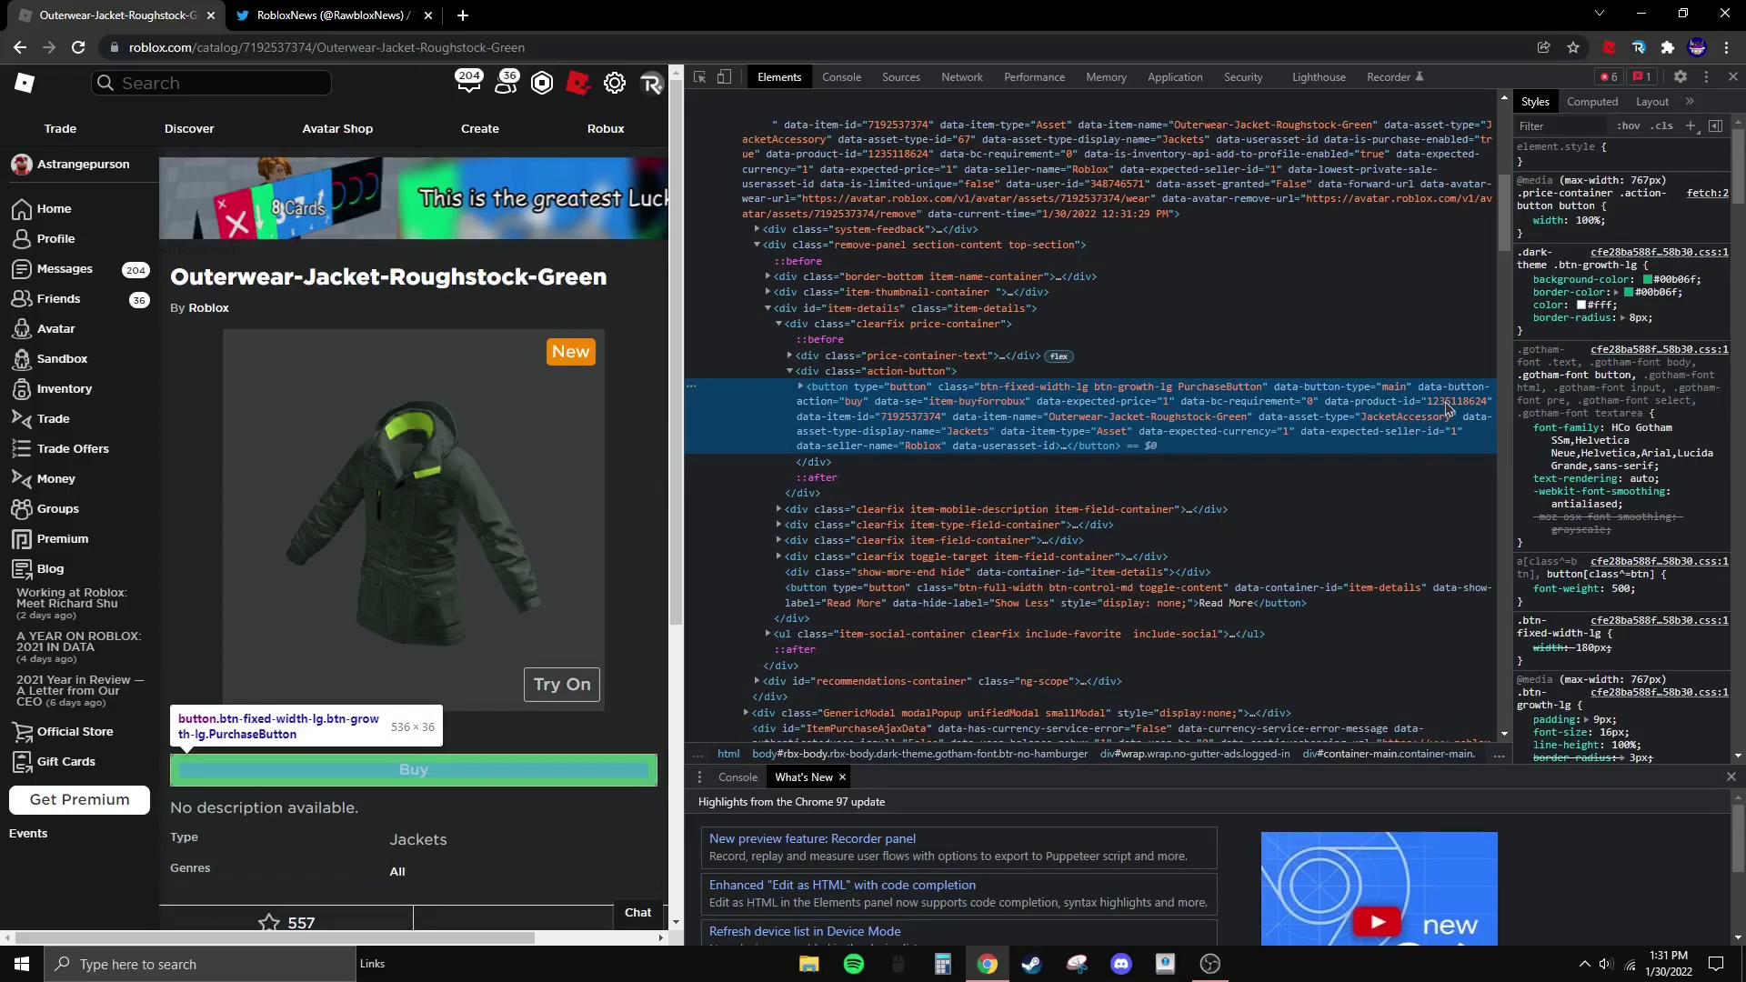
{"action": "double_click", "coordinate": [1450, 405]}
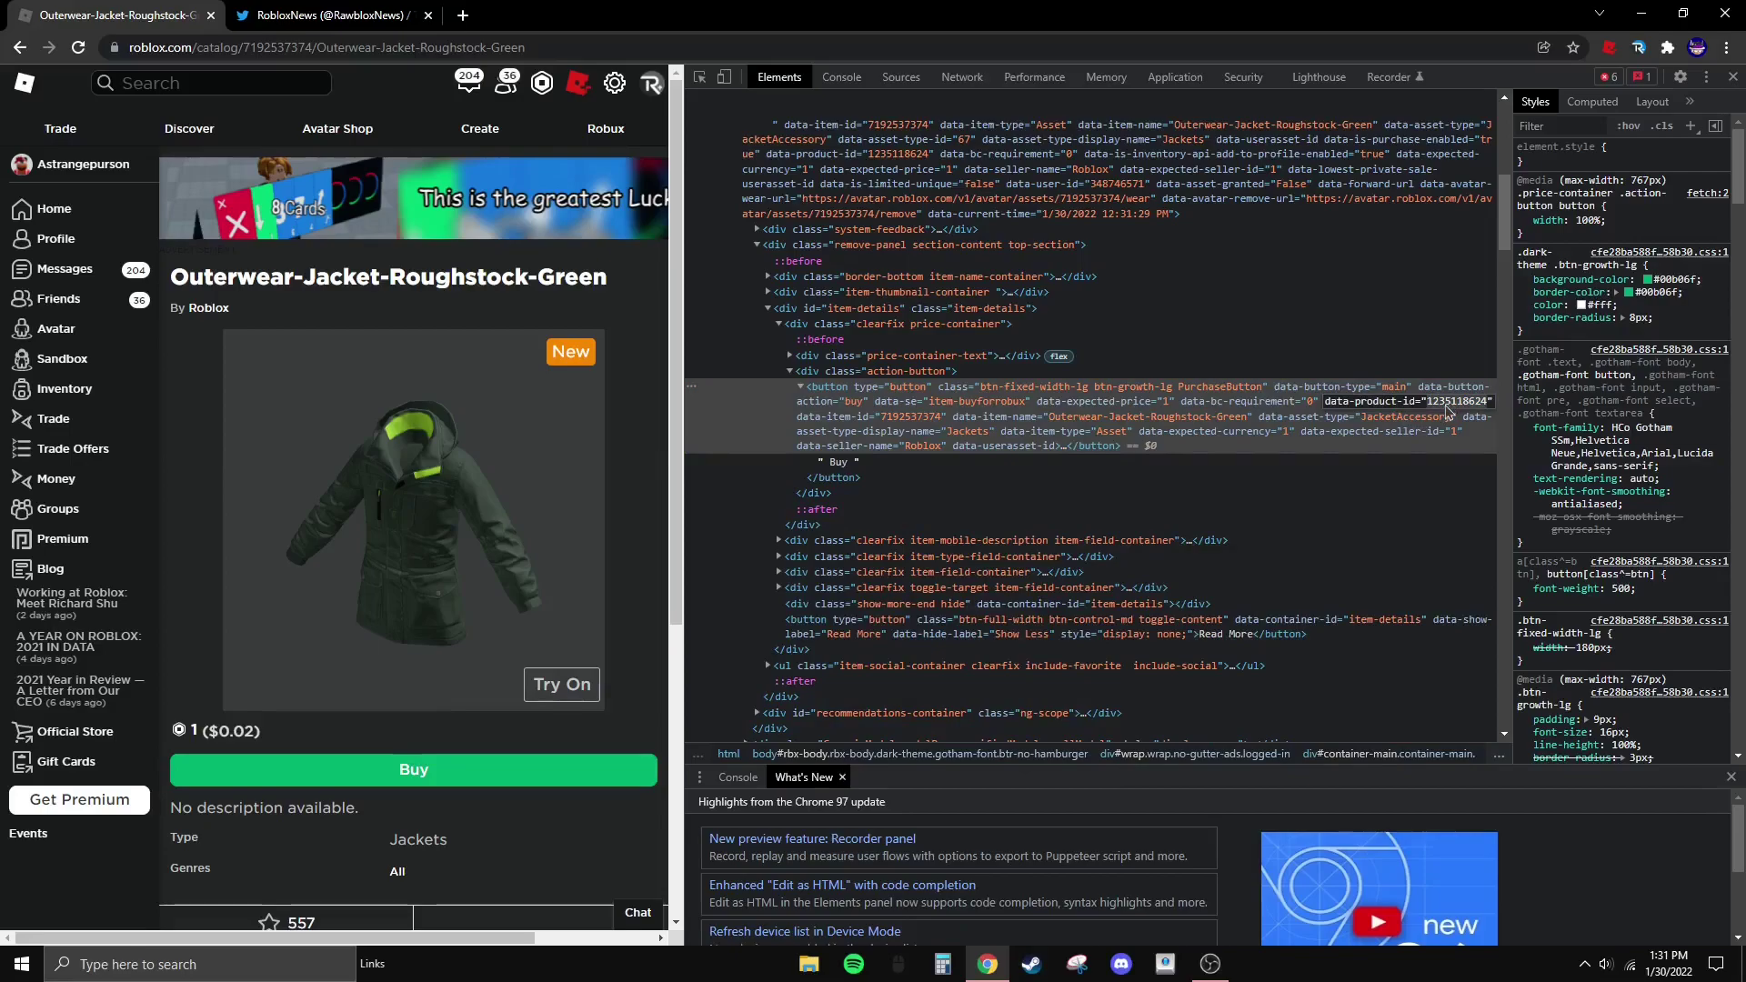
{"action": "right_click", "coordinate": [1446, 408]}
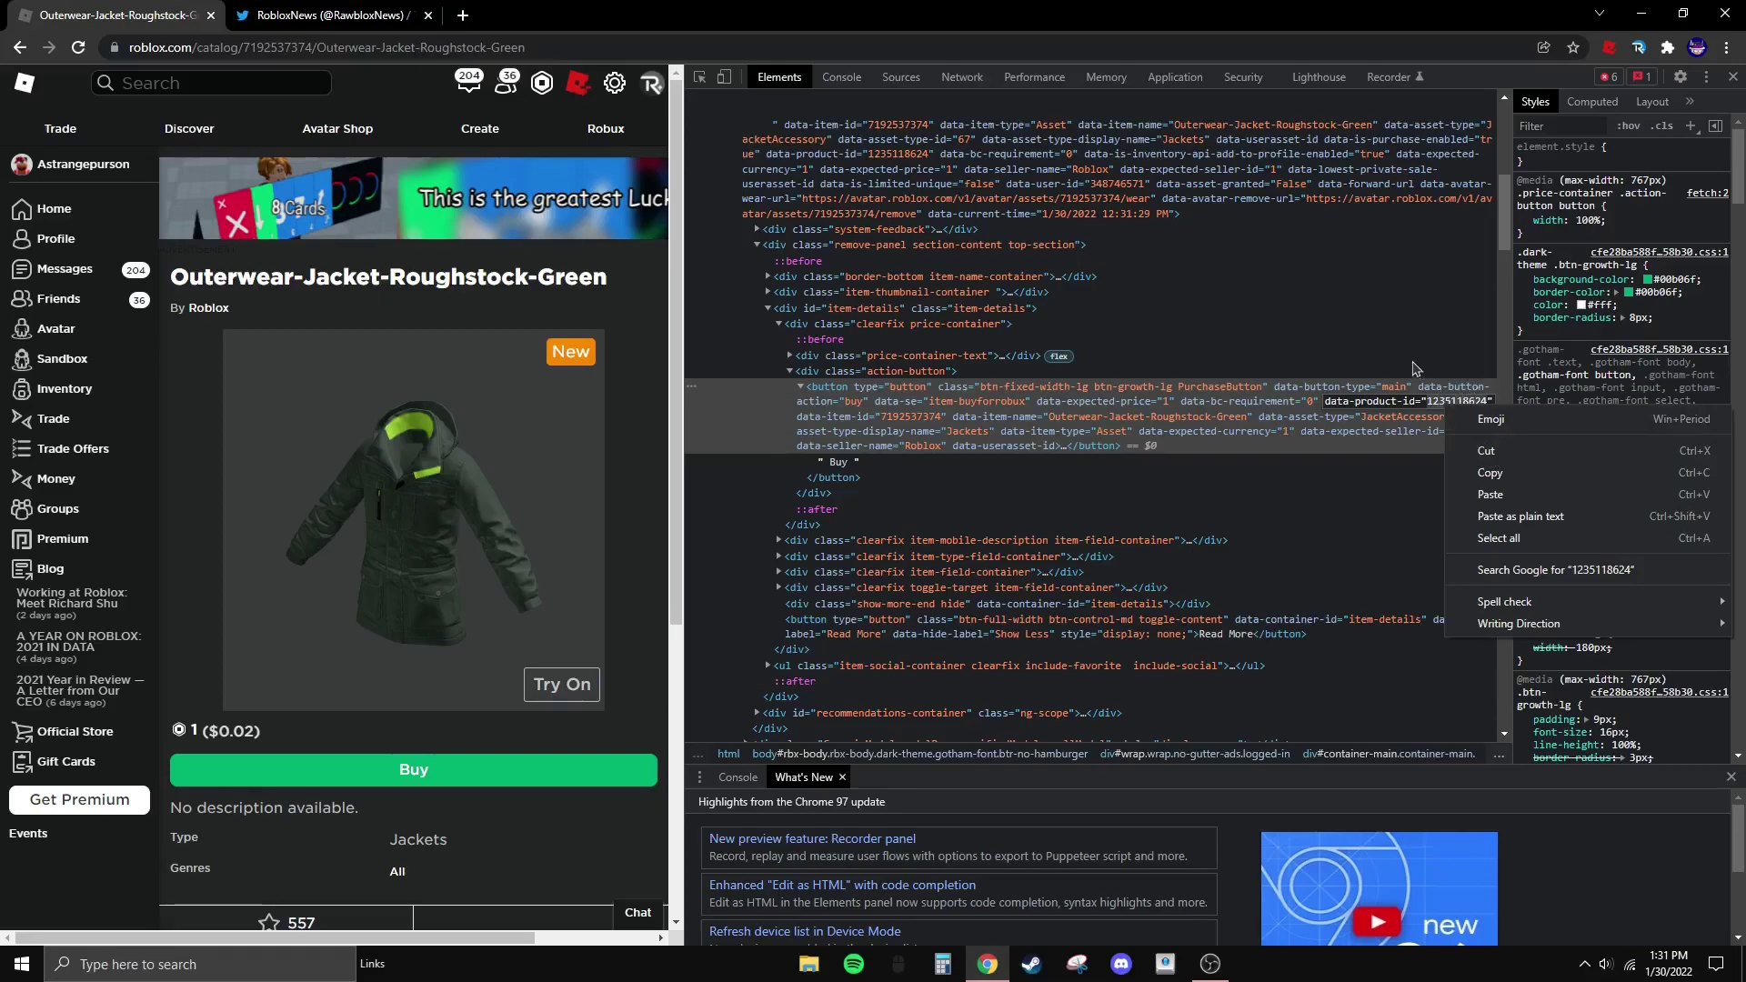
{"action": "key", "text": "Escape"}
{"action": "left_click", "coordinate": [842, 78]}
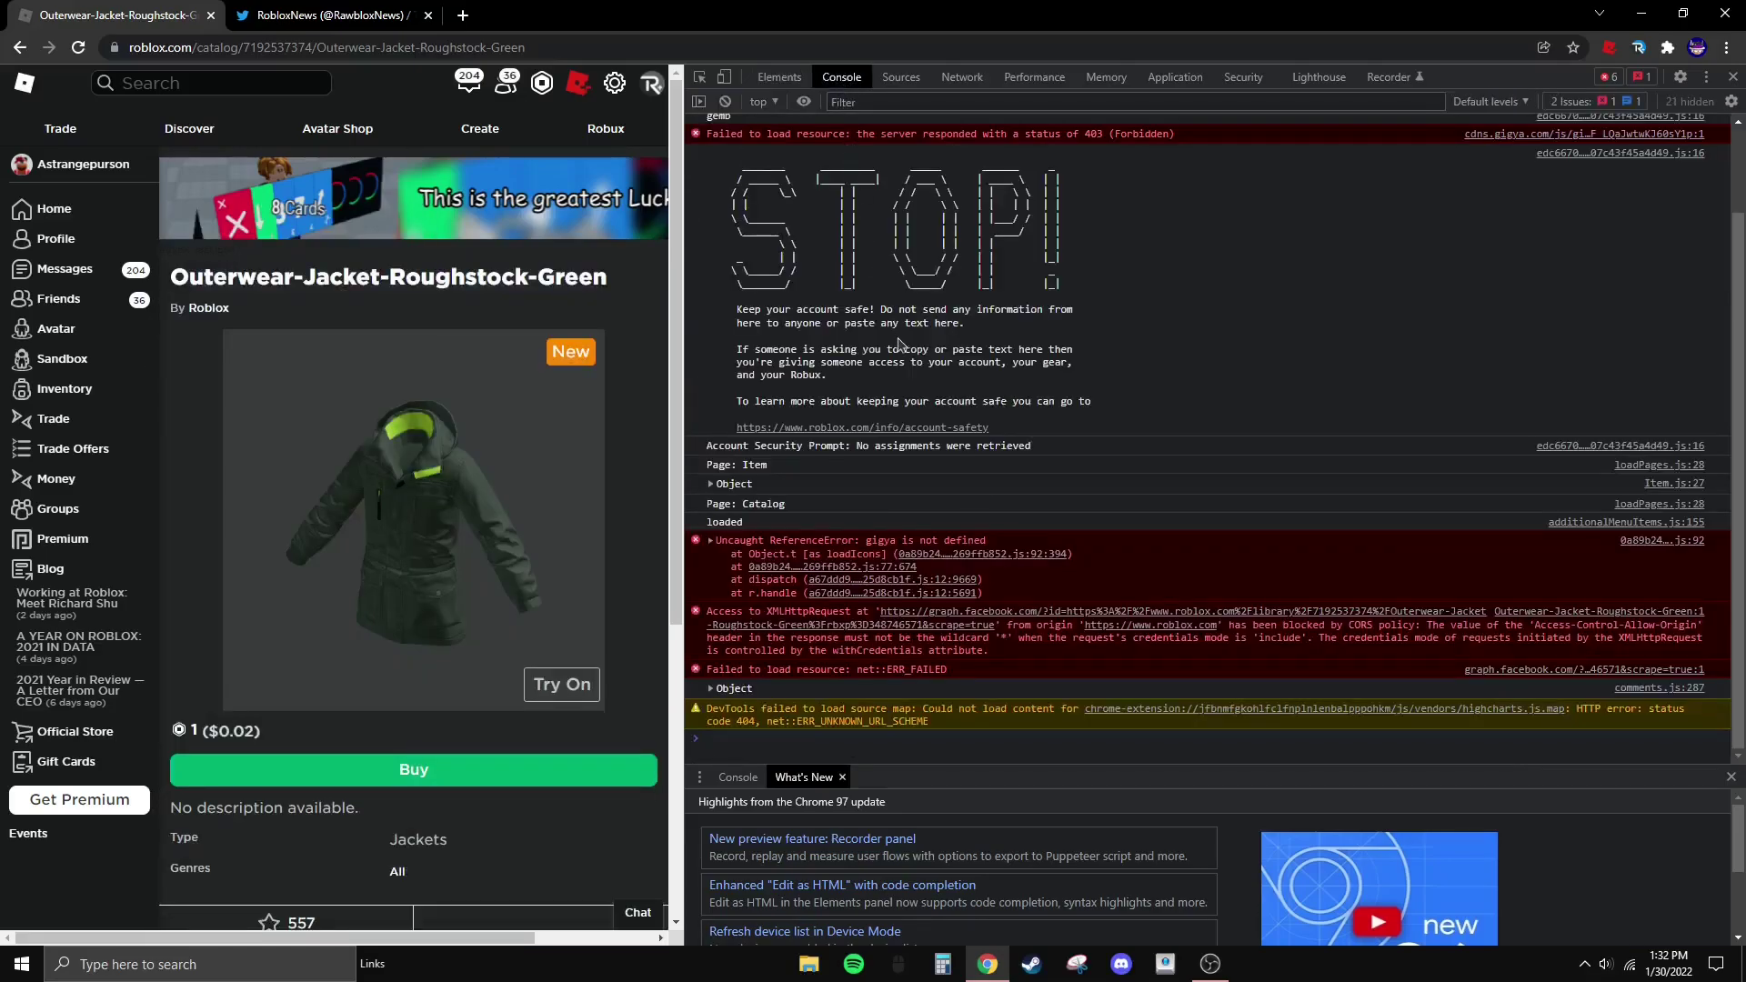
{"action": "key", "text": "ctrl+v"}
Switch to the RobloxNews Twitter page and look through its tweets and replies for the step-by-step Layered Clothing tweet.
{"action": "left_click", "coordinate": [393, 10]}
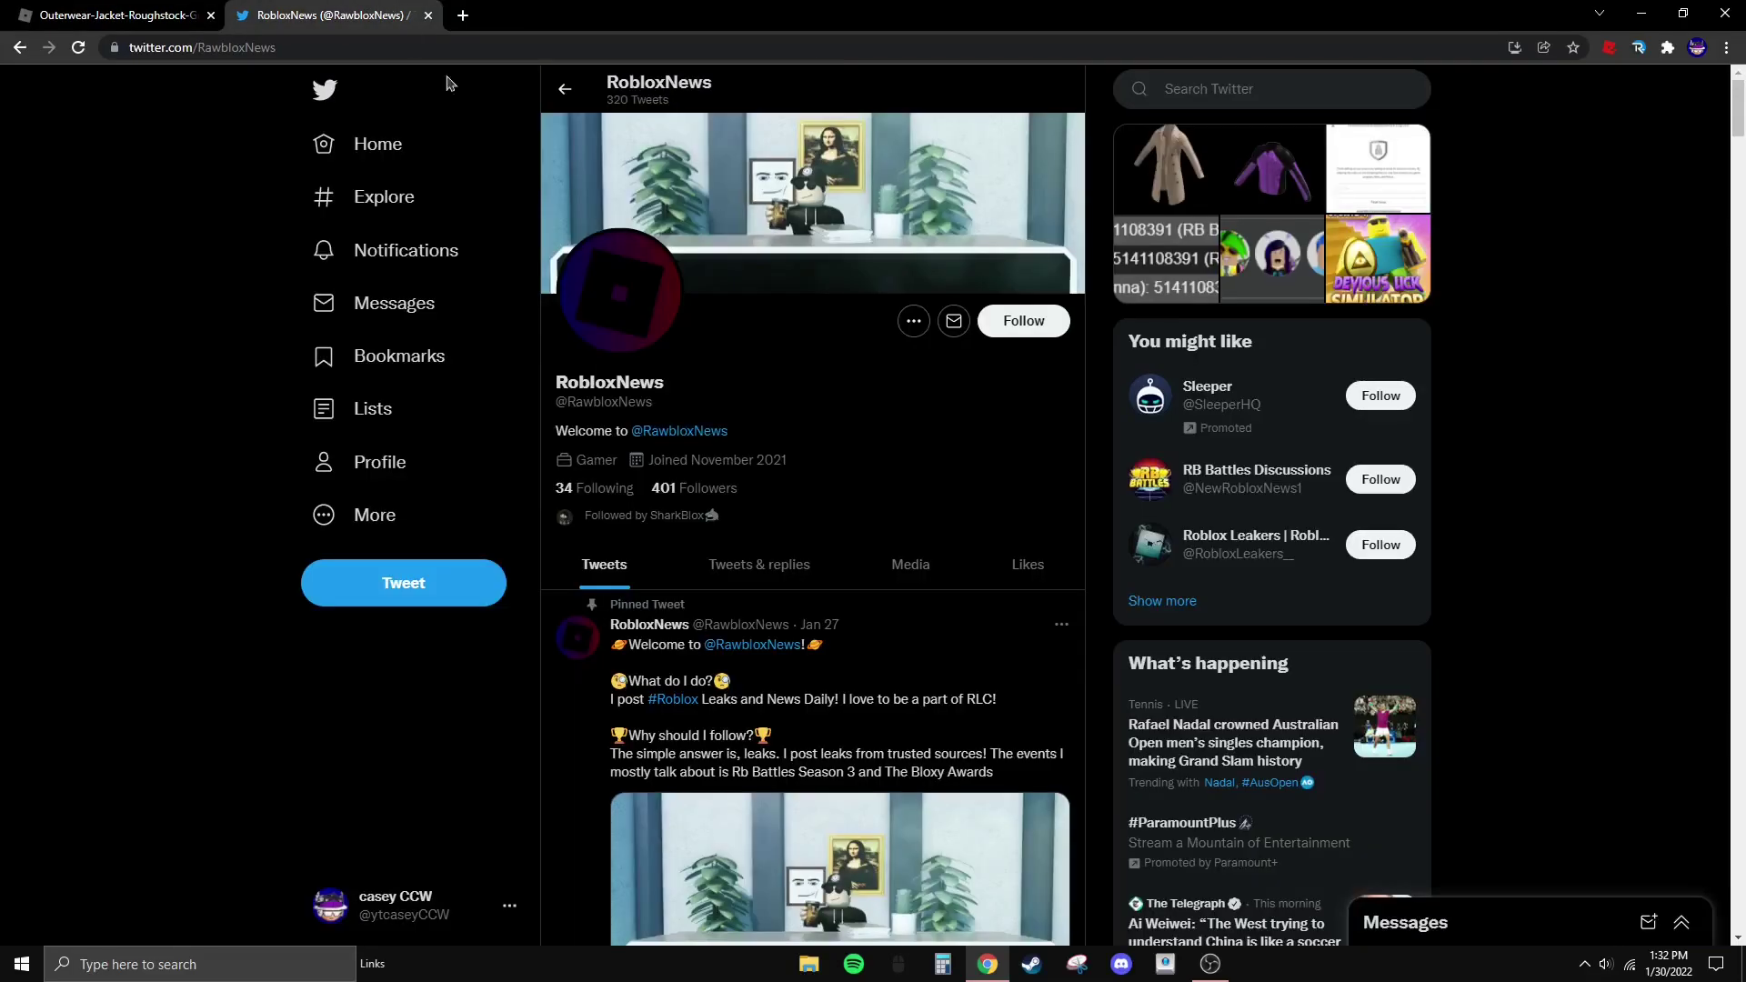
{"action": "scroll", "coordinate": [821, 478], "scroll_direction": "down", "scroll_amount": 1}
{"action": "left_click", "coordinate": [797, 482]}
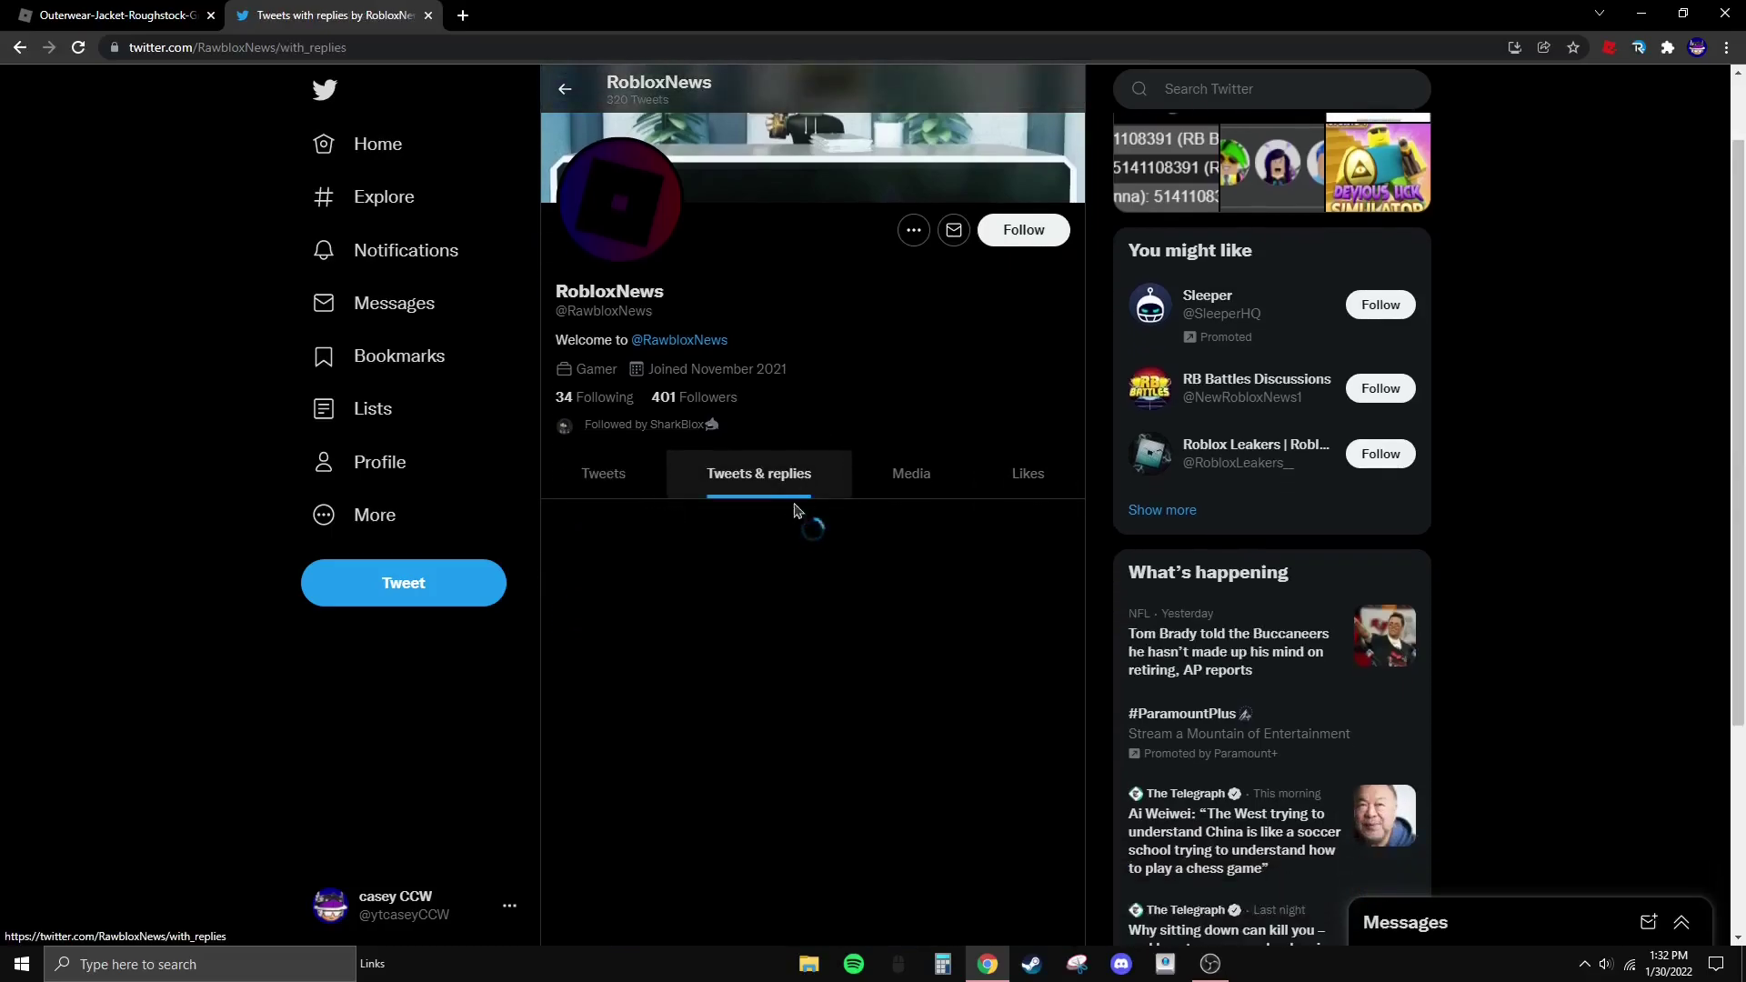
{"action": "scroll", "coordinate": [841, 546], "scroll_direction": "down", "scroll_amount": 6}
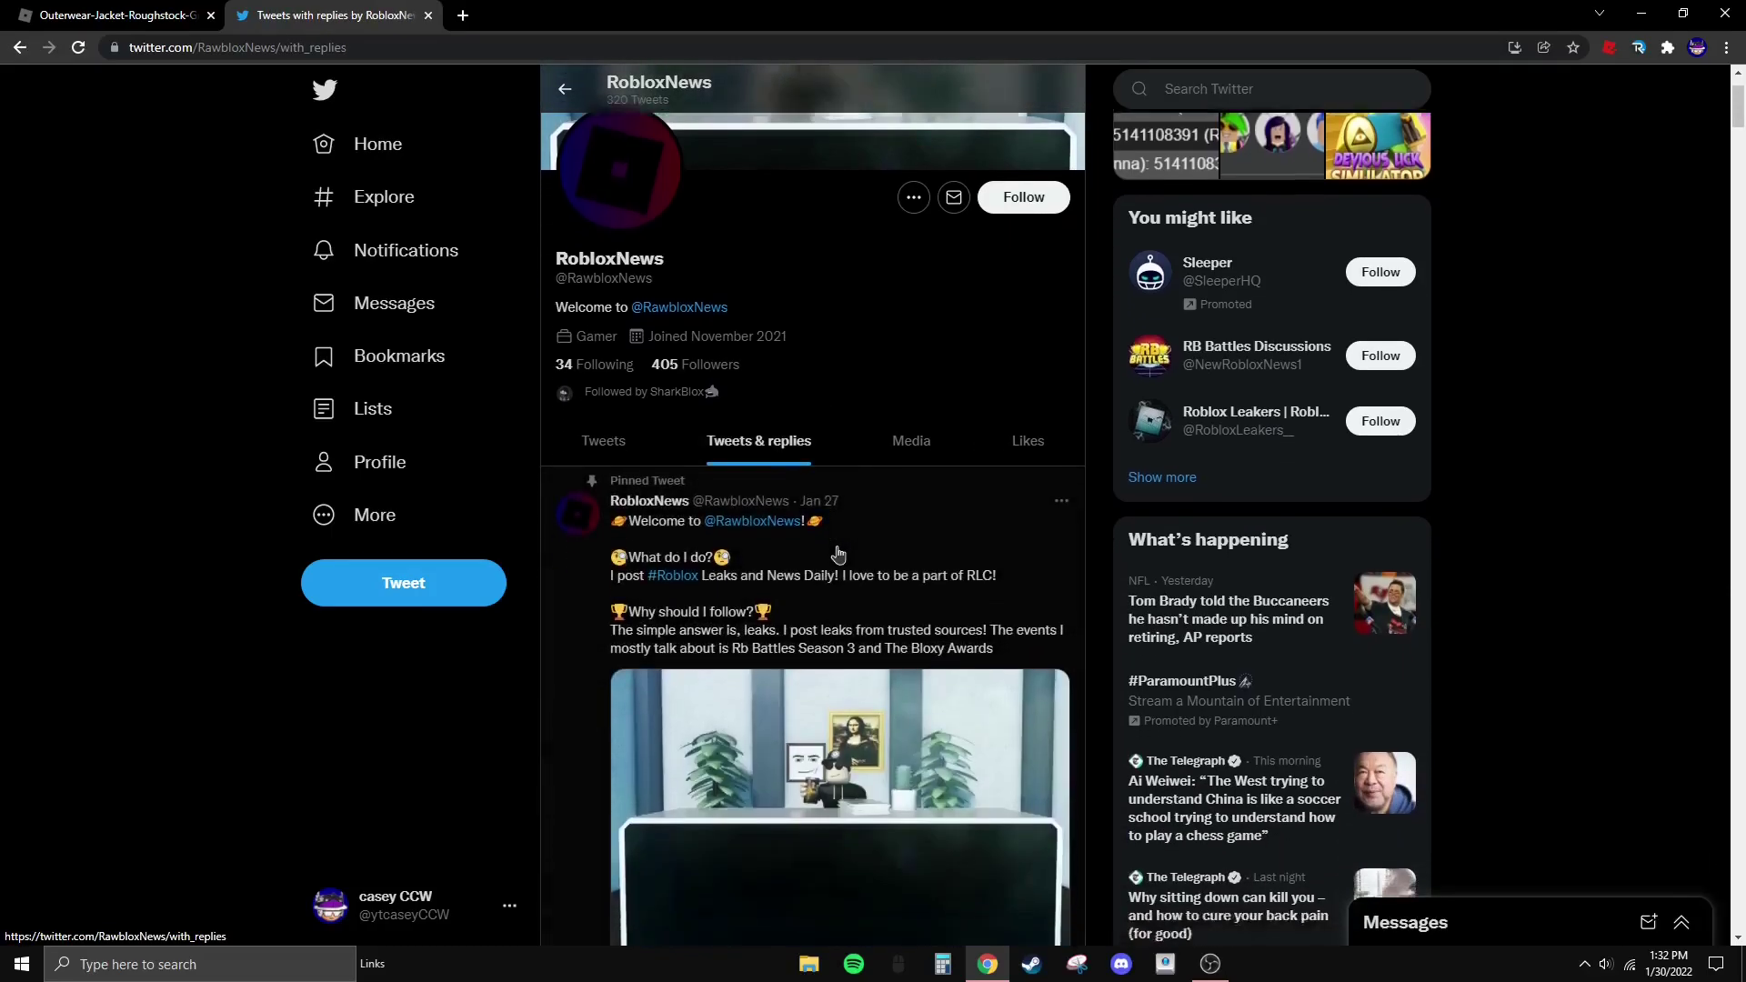
{"action": "scroll", "coordinate": [839, 544], "scroll_direction": "down", "scroll_amount": 15}
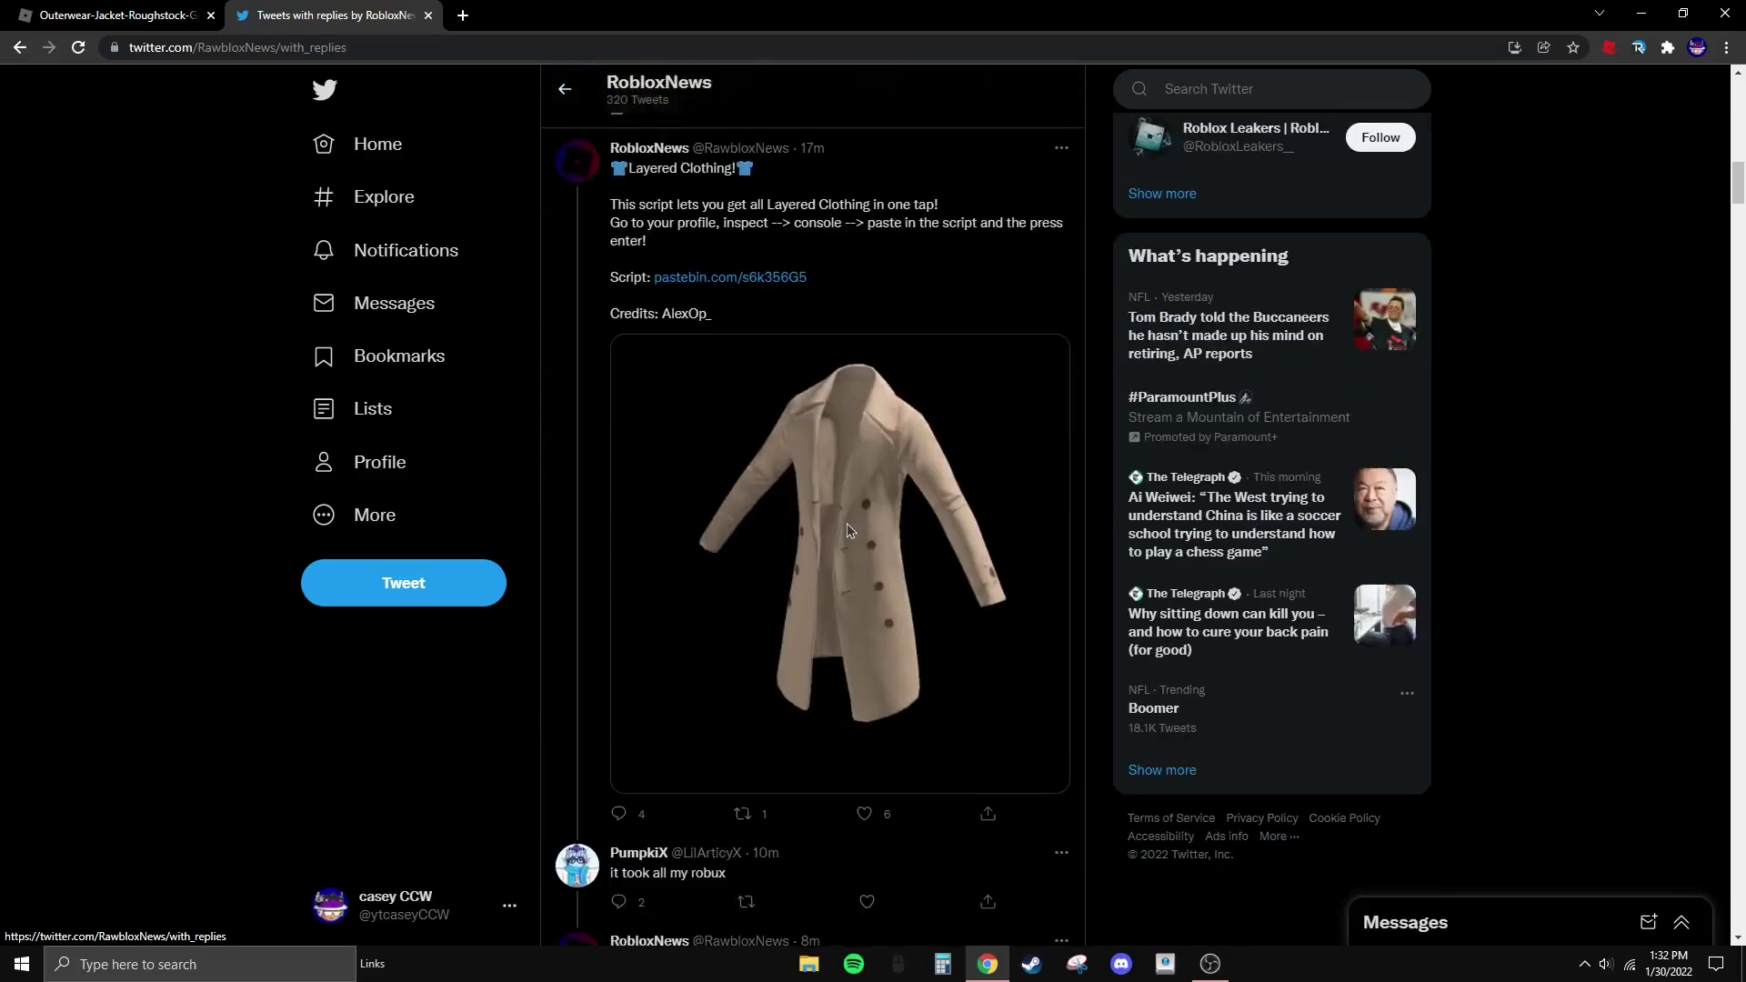
{"action": "scroll", "coordinate": [849, 523], "scroll_direction": "up", "scroll_amount": 1}
{"action": "scroll", "coordinate": [849, 518], "scroll_direction": "down", "scroll_amount": 4}
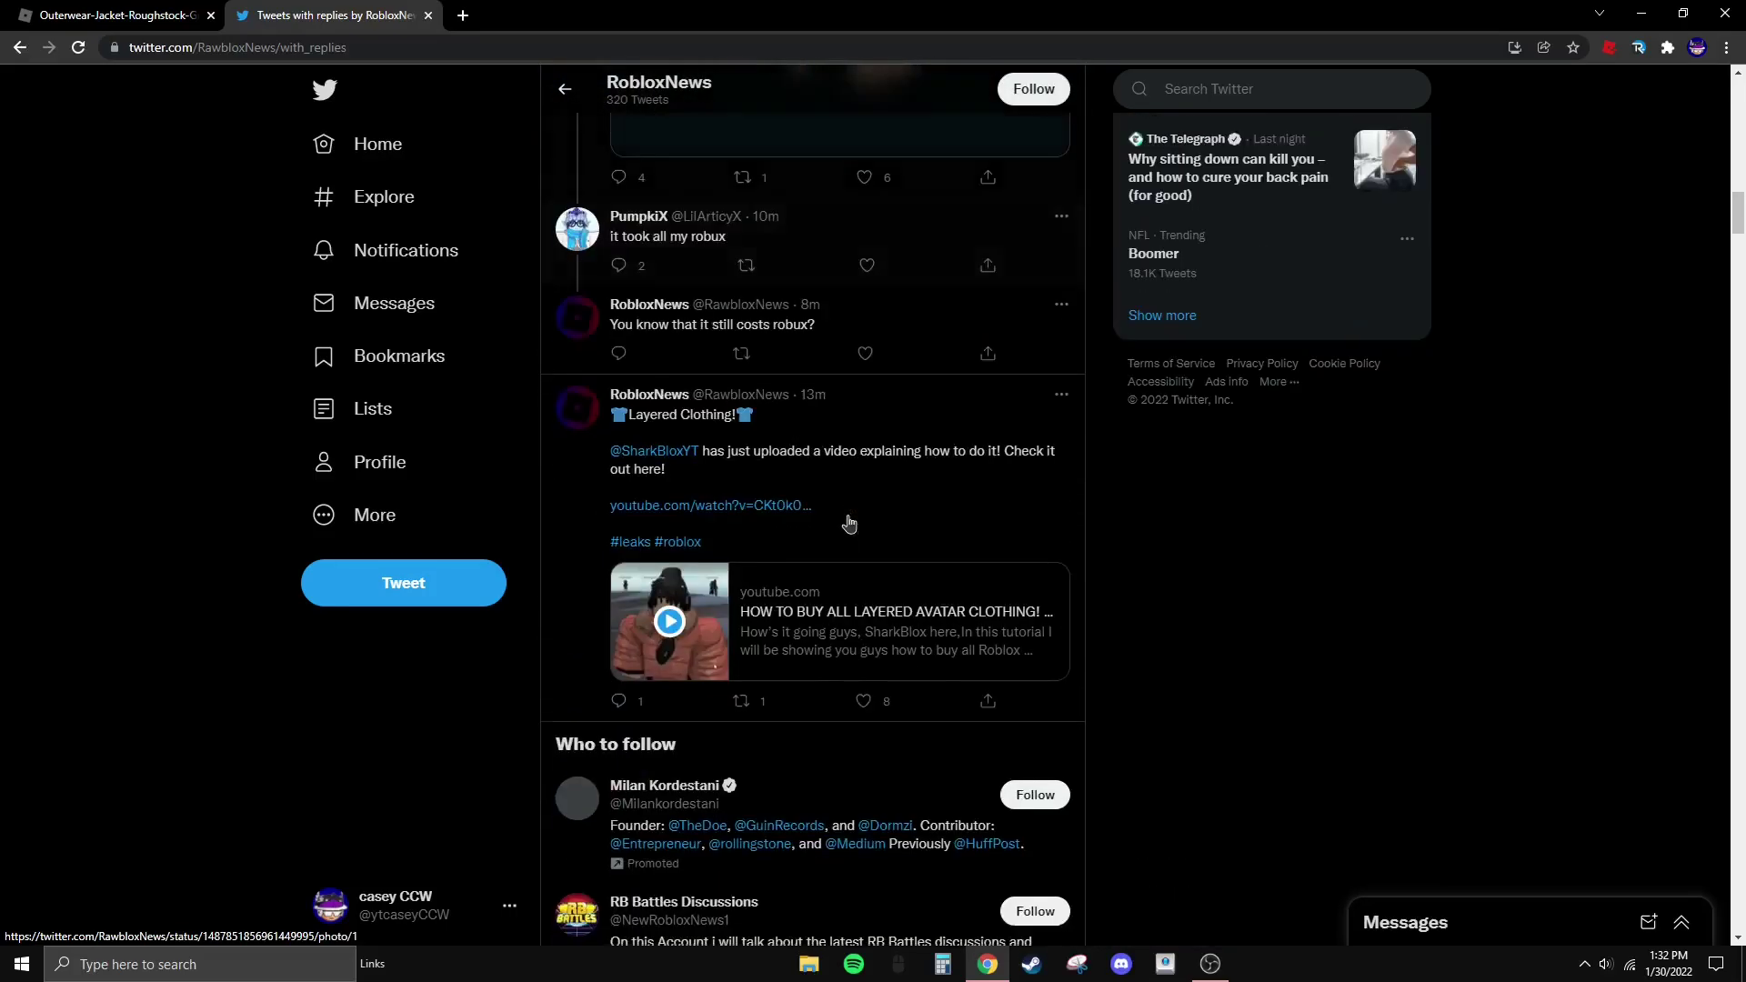
{"action": "scroll", "coordinate": [837, 567], "scroll_direction": "down", "scroll_amount": 8}
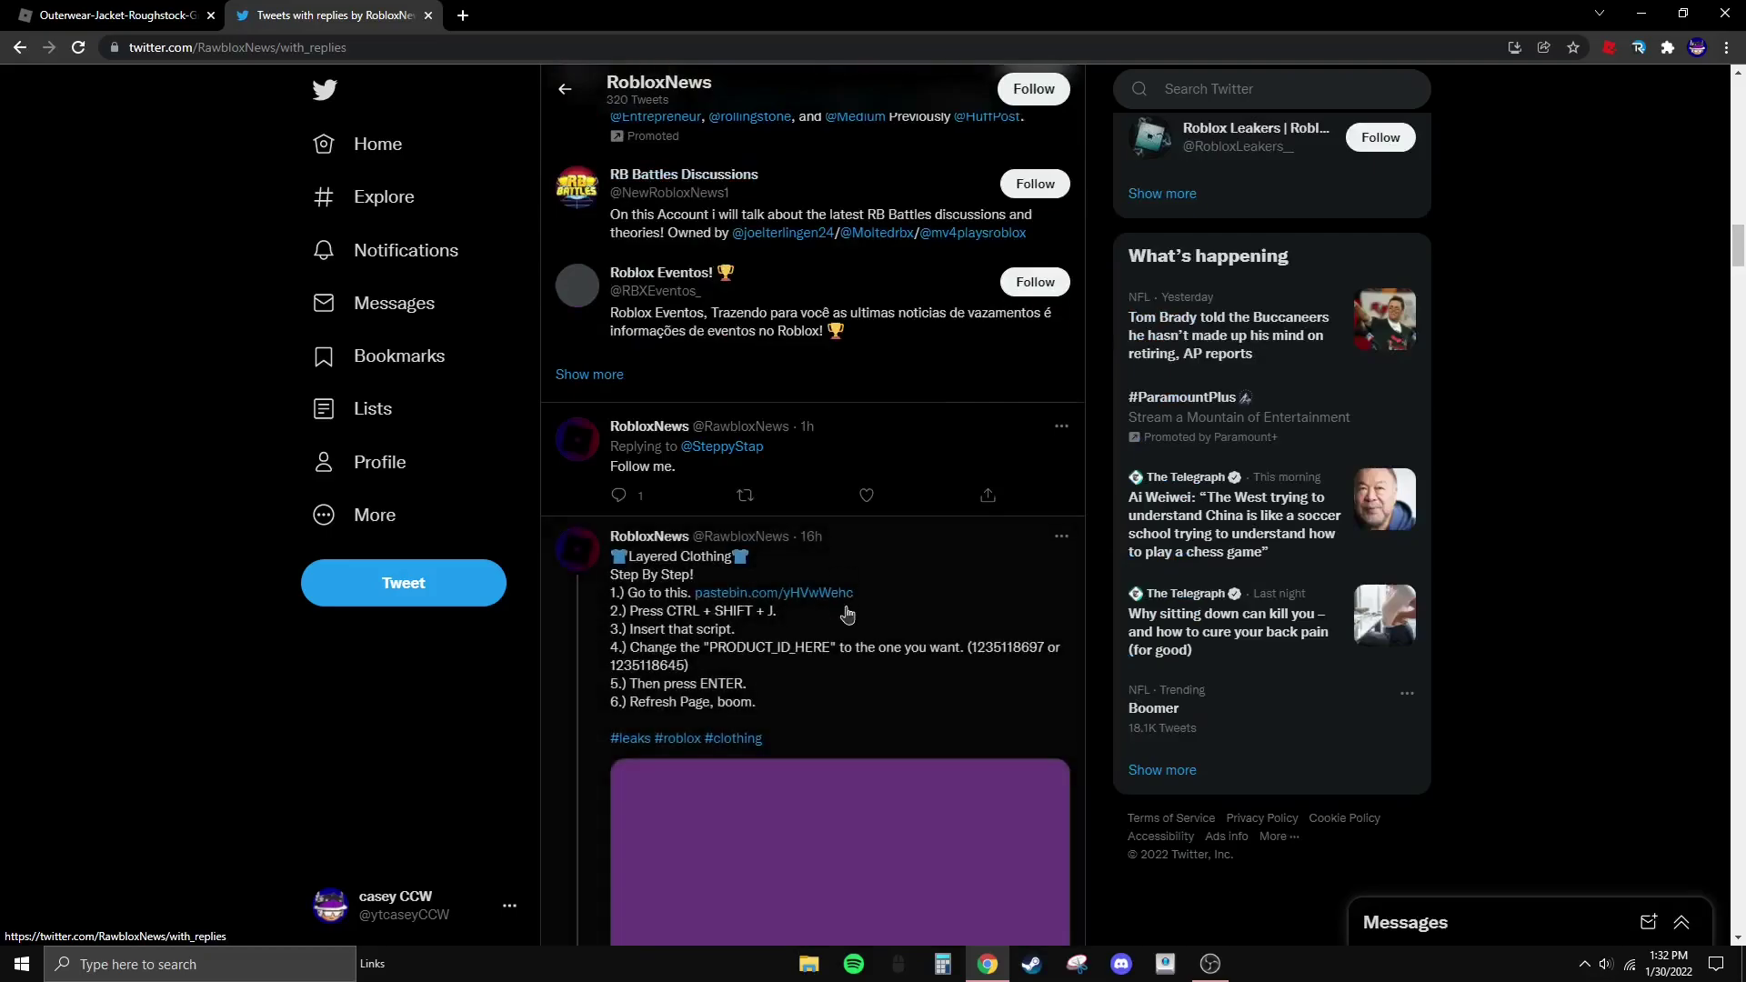
Open the tweet's link pastebin.com/yHVwWehc and copy its fetch purchase script into the jacket page's developer console.
{"action": "left_click", "coordinate": [808, 593]}
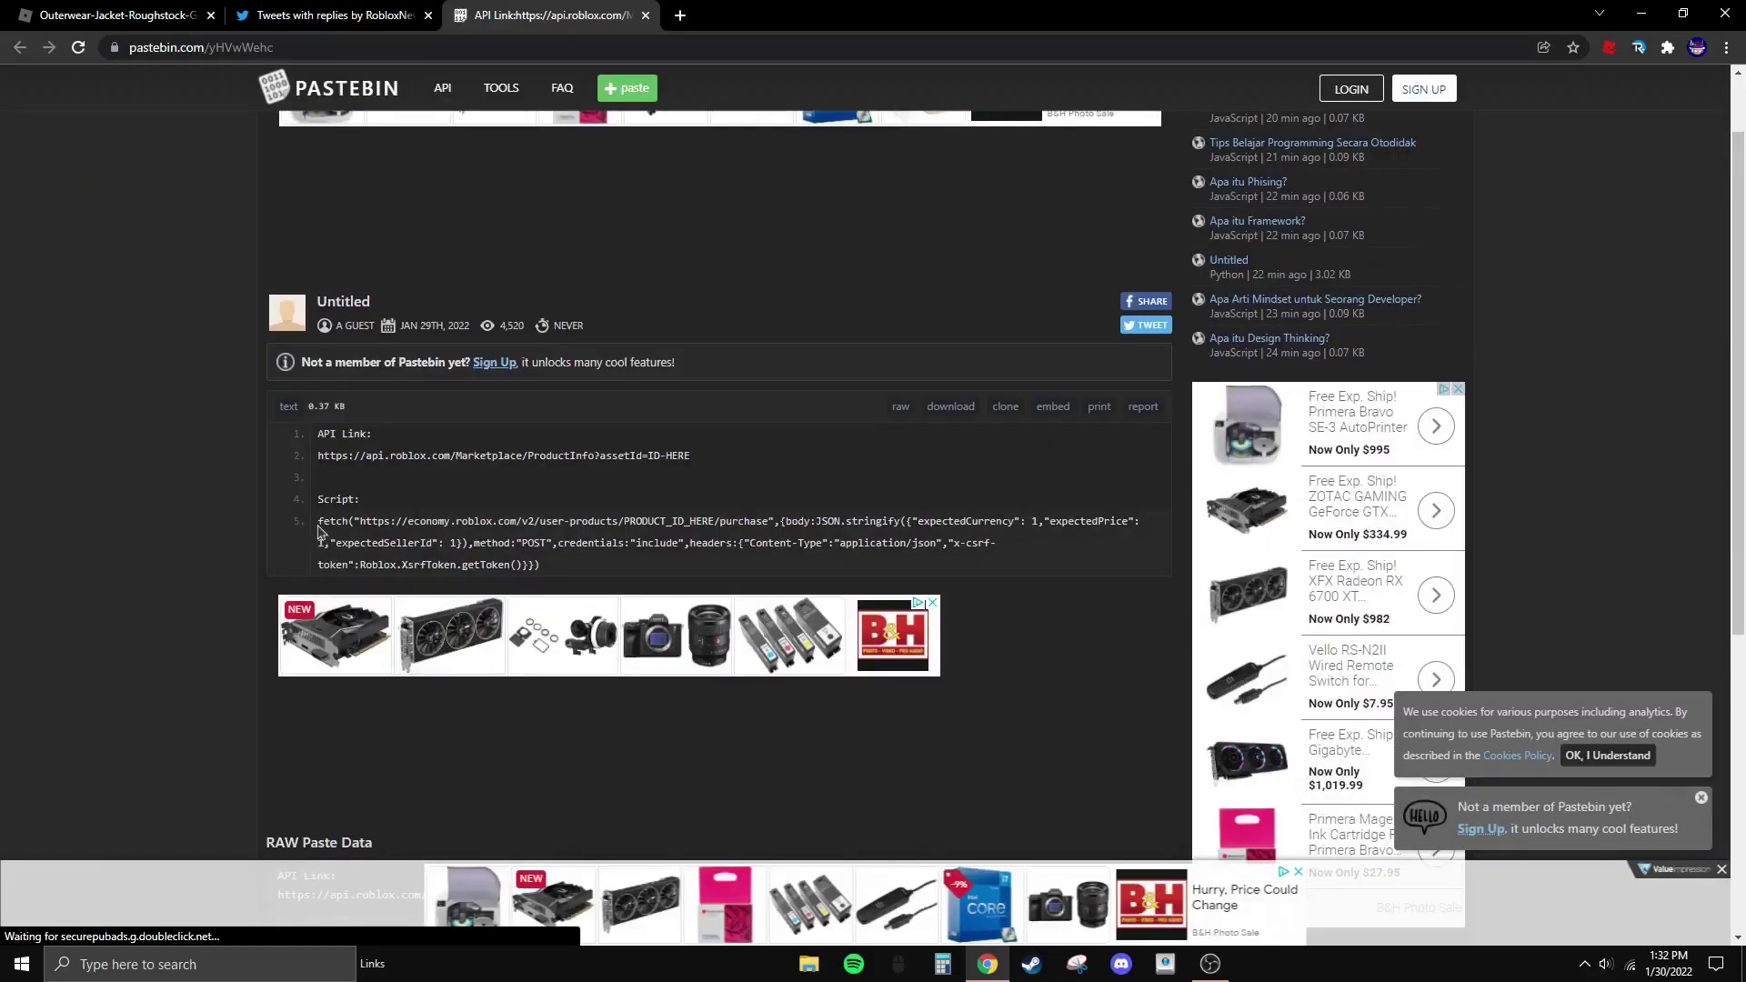
{"action": "left_click_drag", "start_coordinate": [320, 523], "coordinate": [593, 573]}
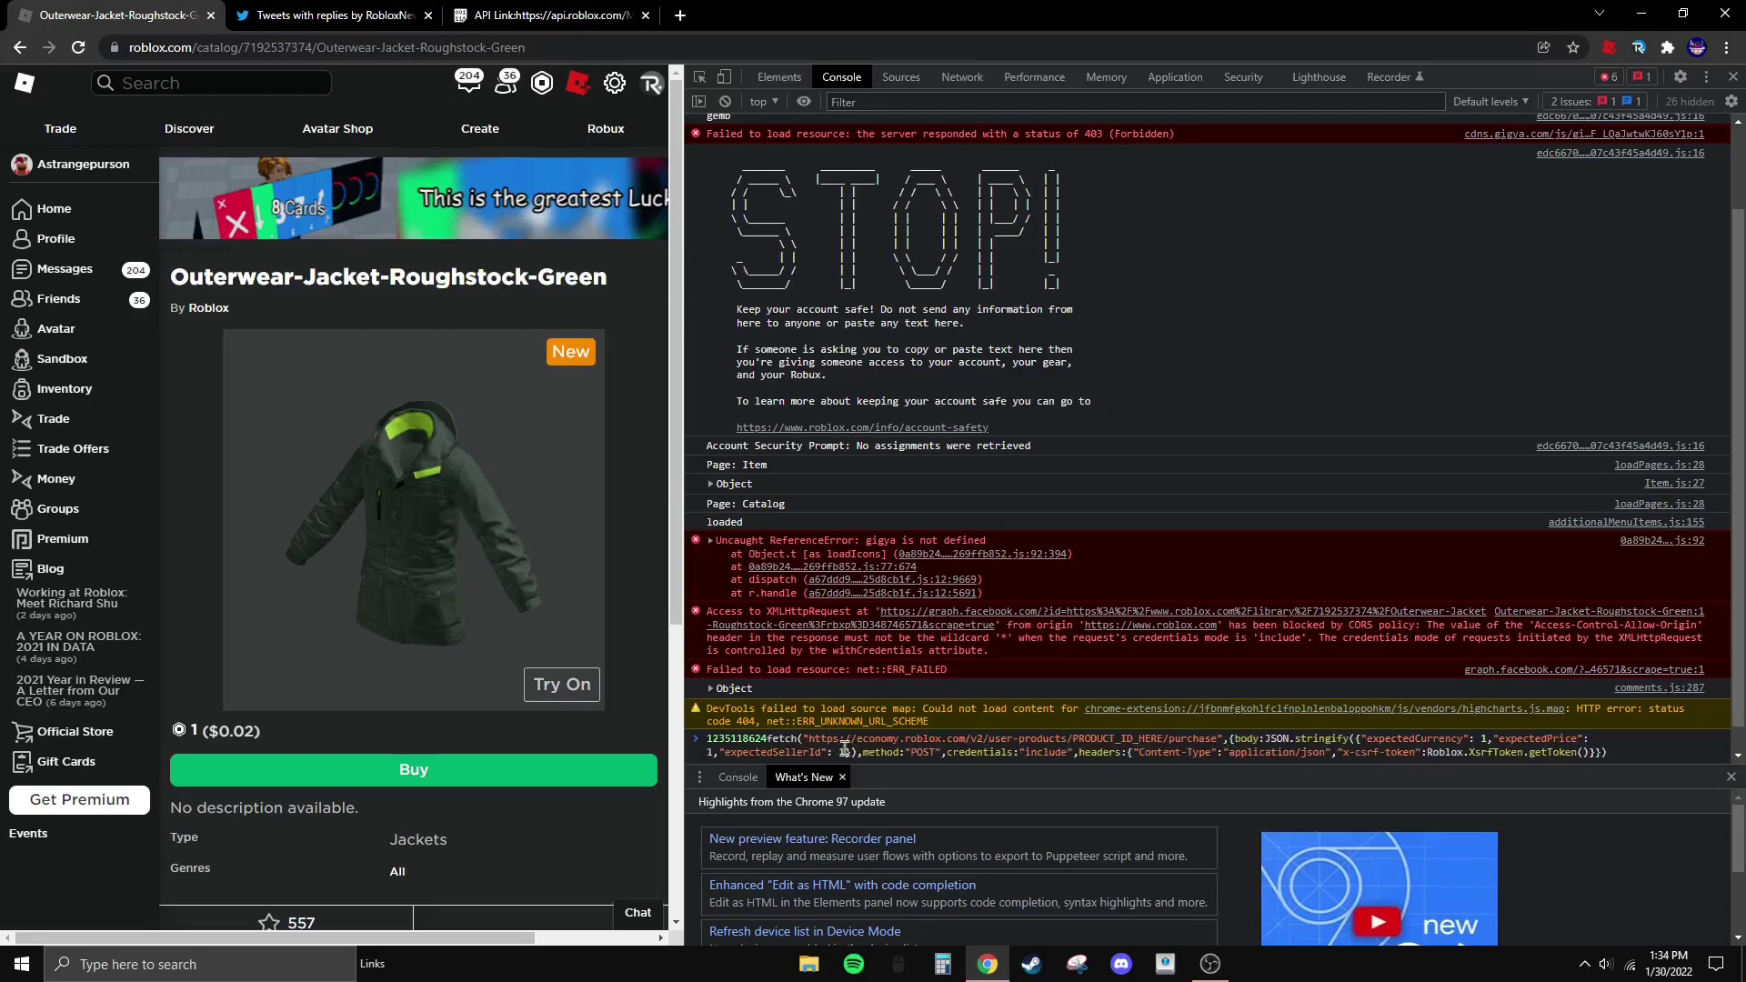
{"action": "key", "text": "ctrl+v"}
{"action": "left_click_drag", "start_coordinate": [714, 712], "coordinate": [769, 718]}
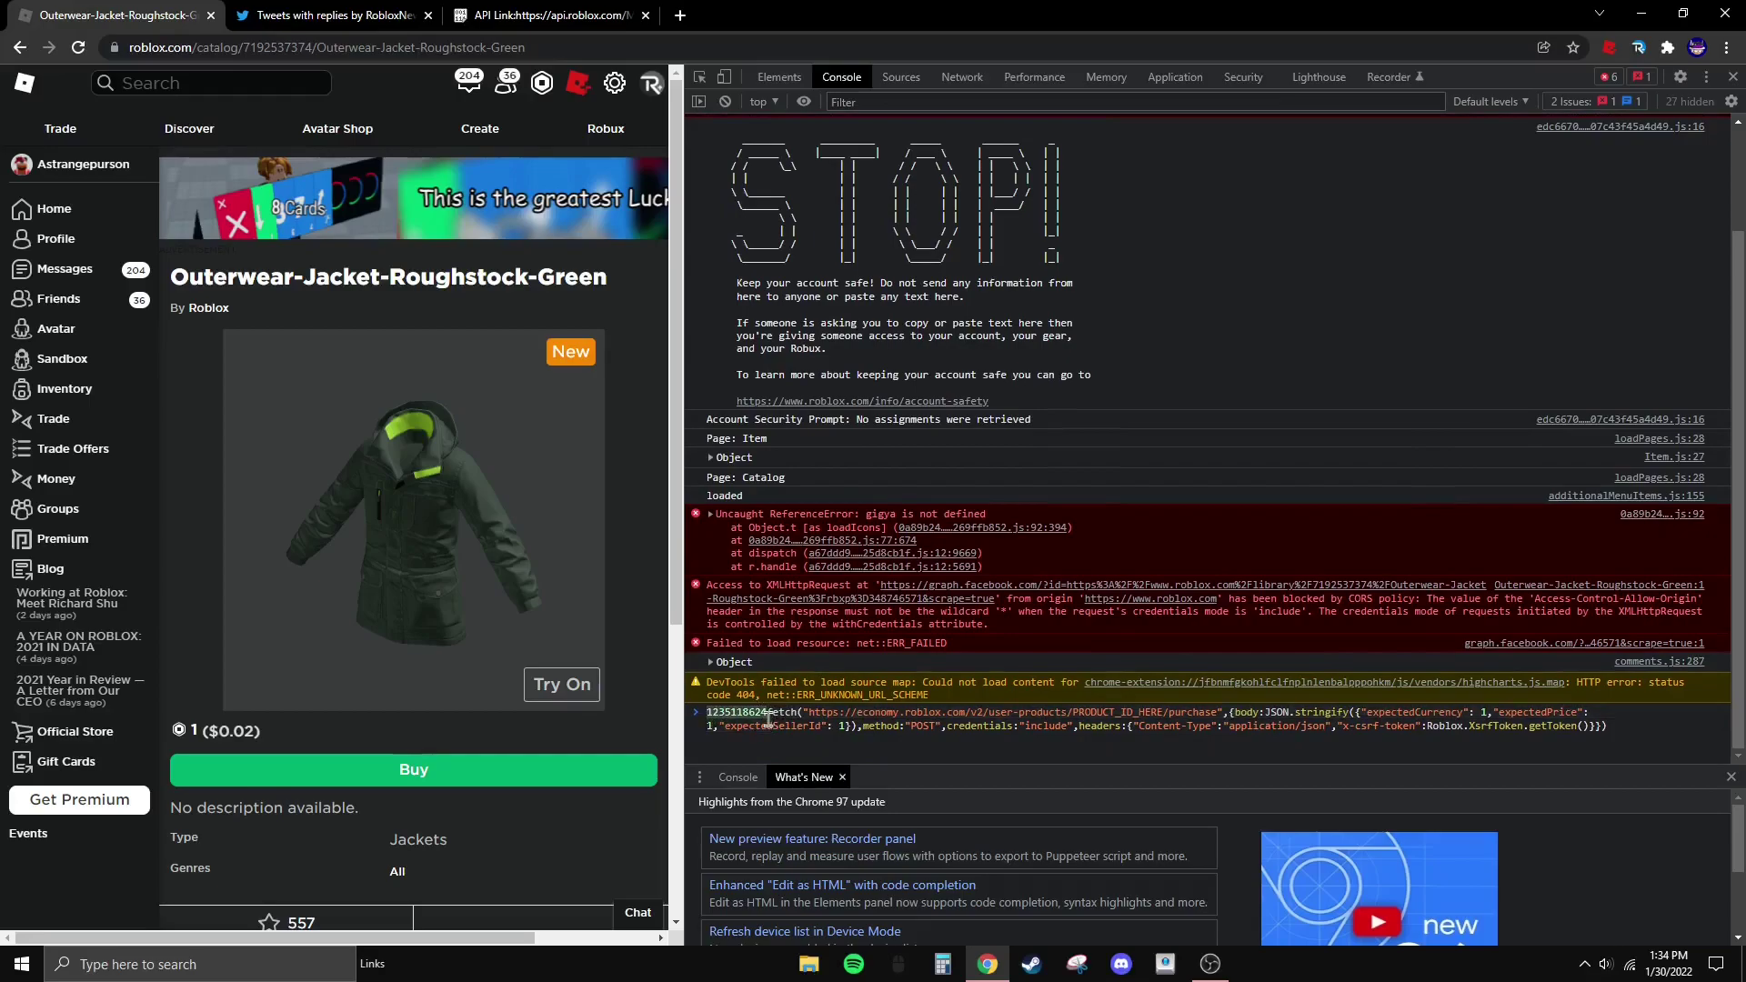
{"action": "right_click", "coordinate": [753, 715]}
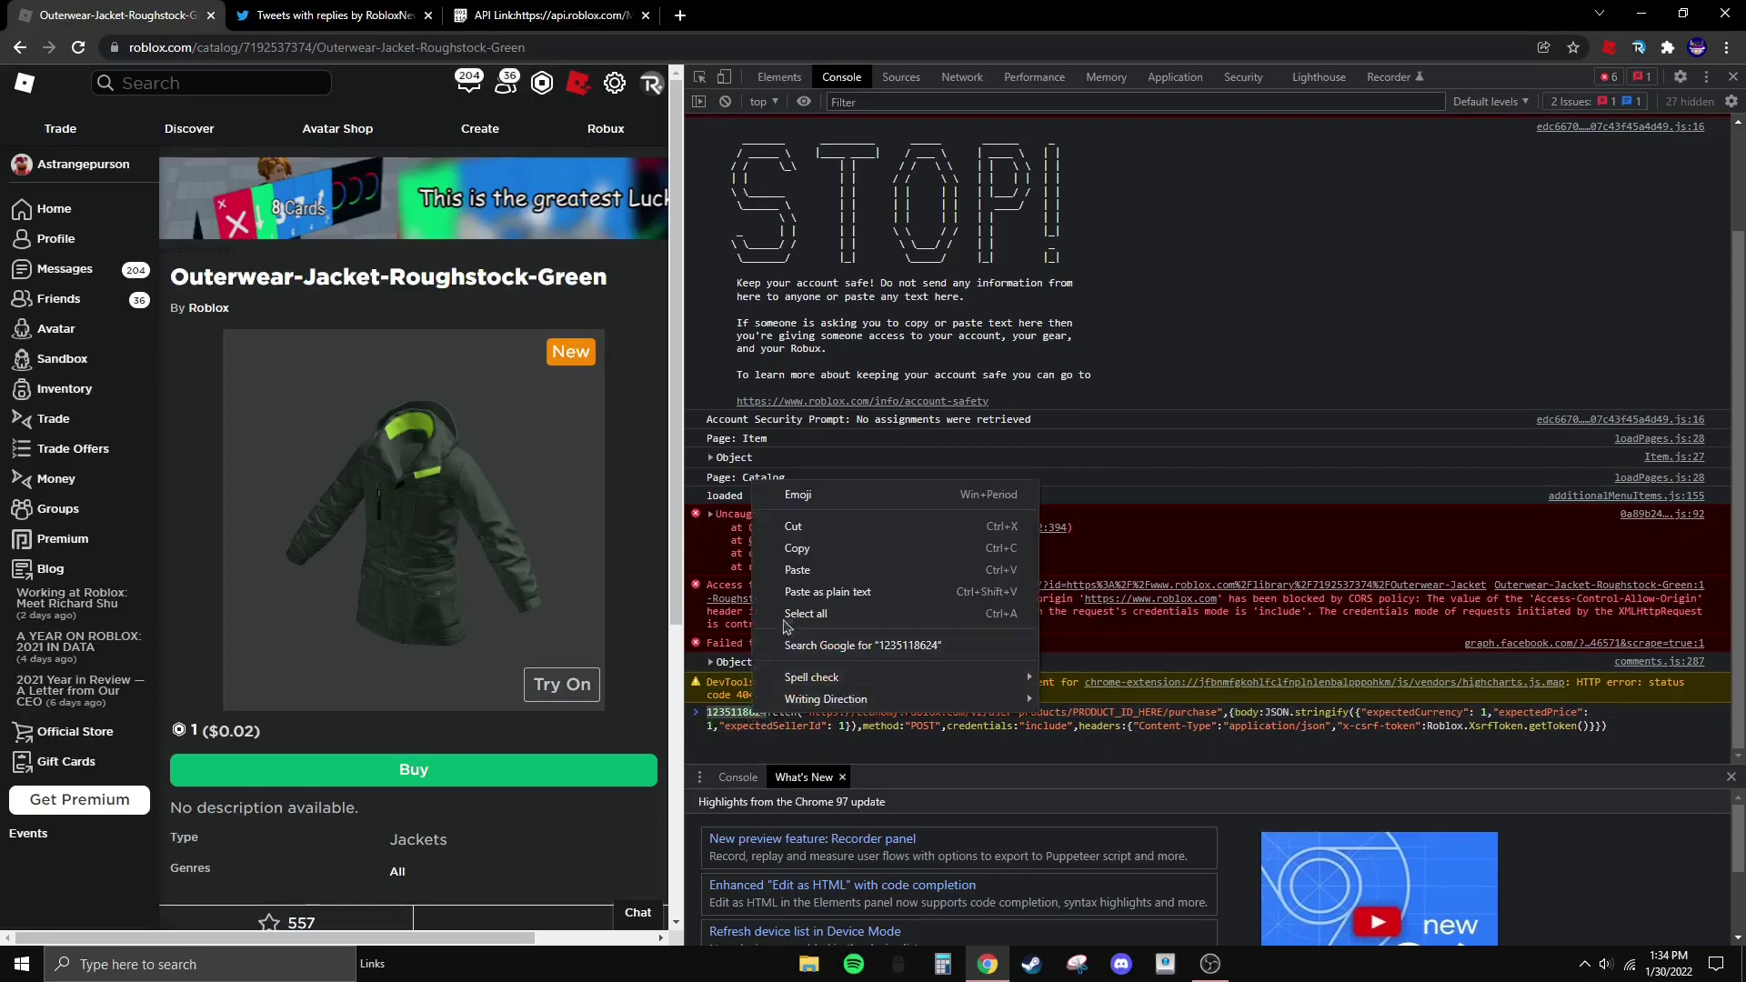
{"action": "left_click", "coordinate": [806, 527]}
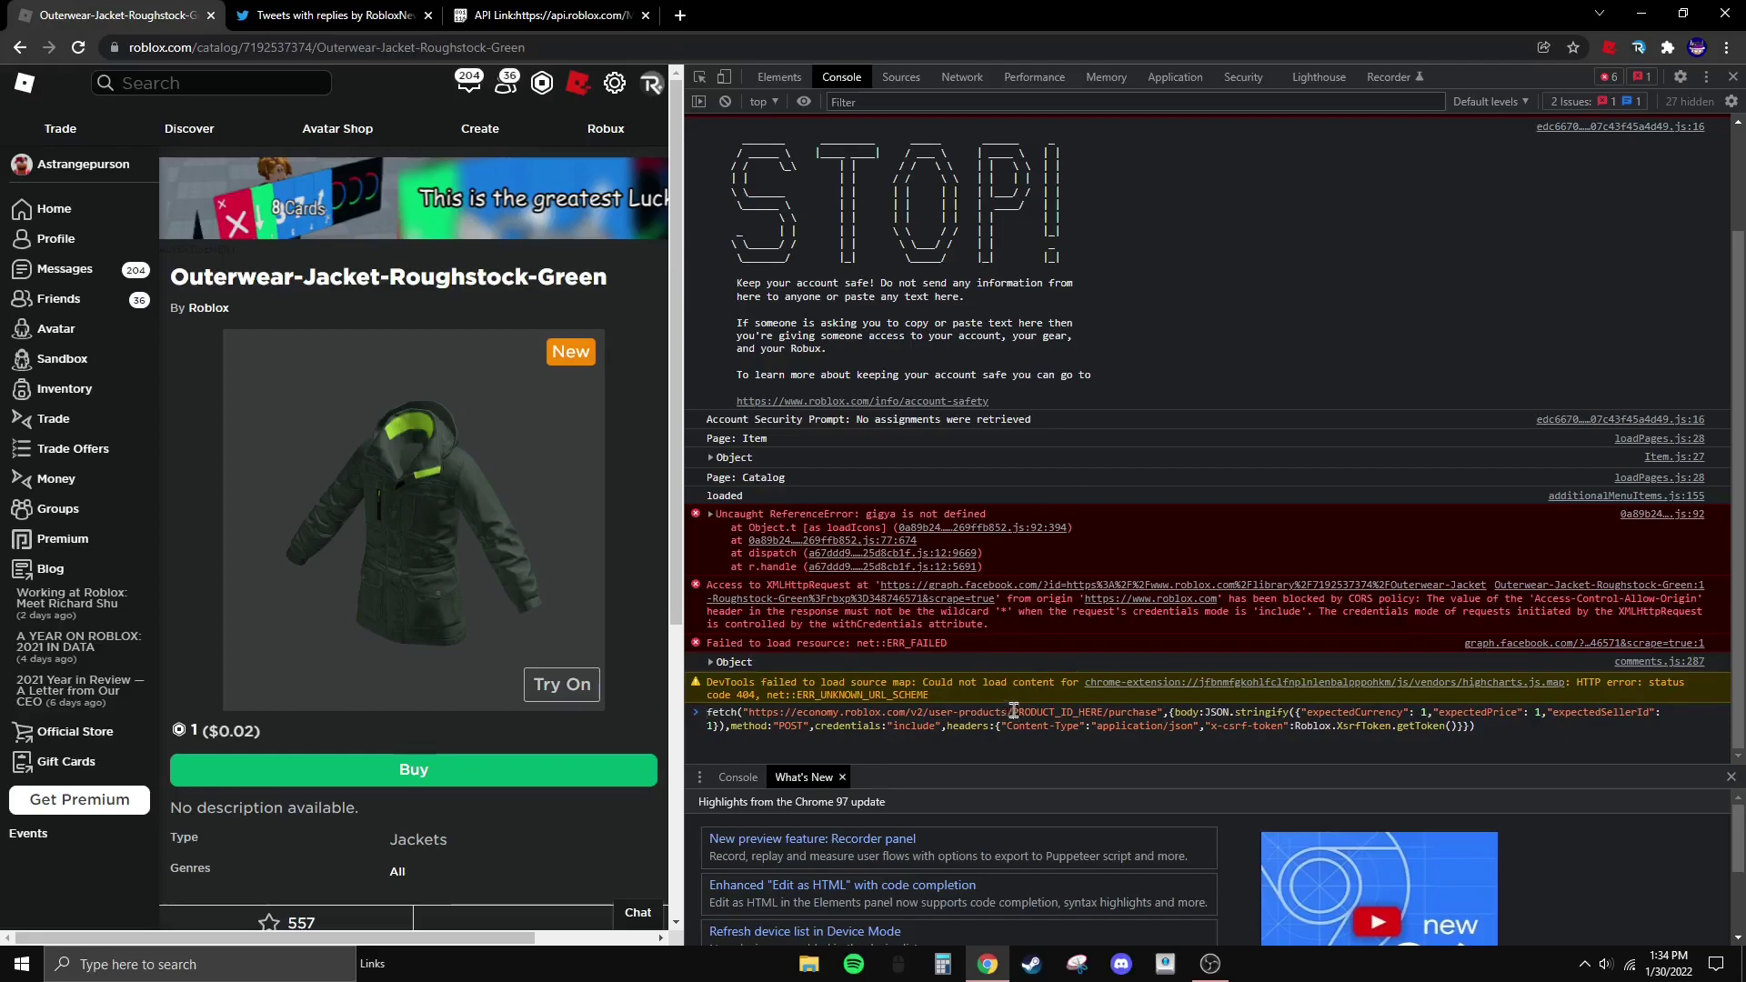
{"action": "left_click_drag", "start_coordinate": [1012, 711], "coordinate": [1102, 718]}
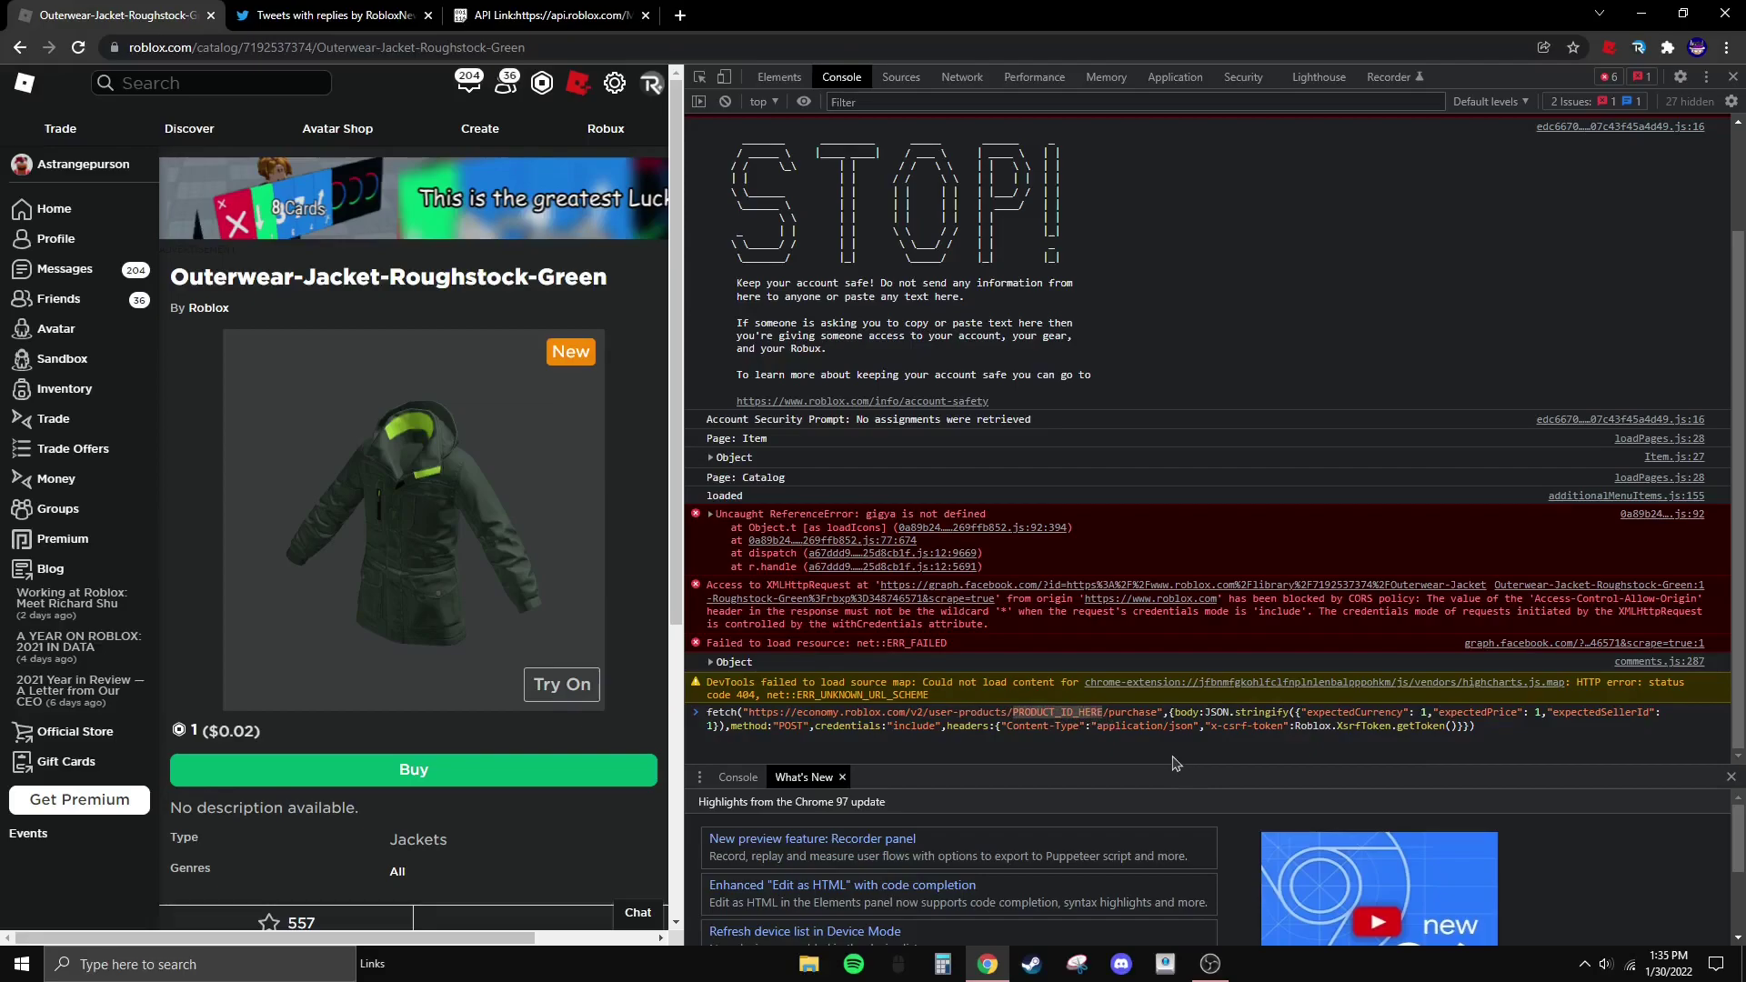
{"action": "key", "text": "ctrl+v"}
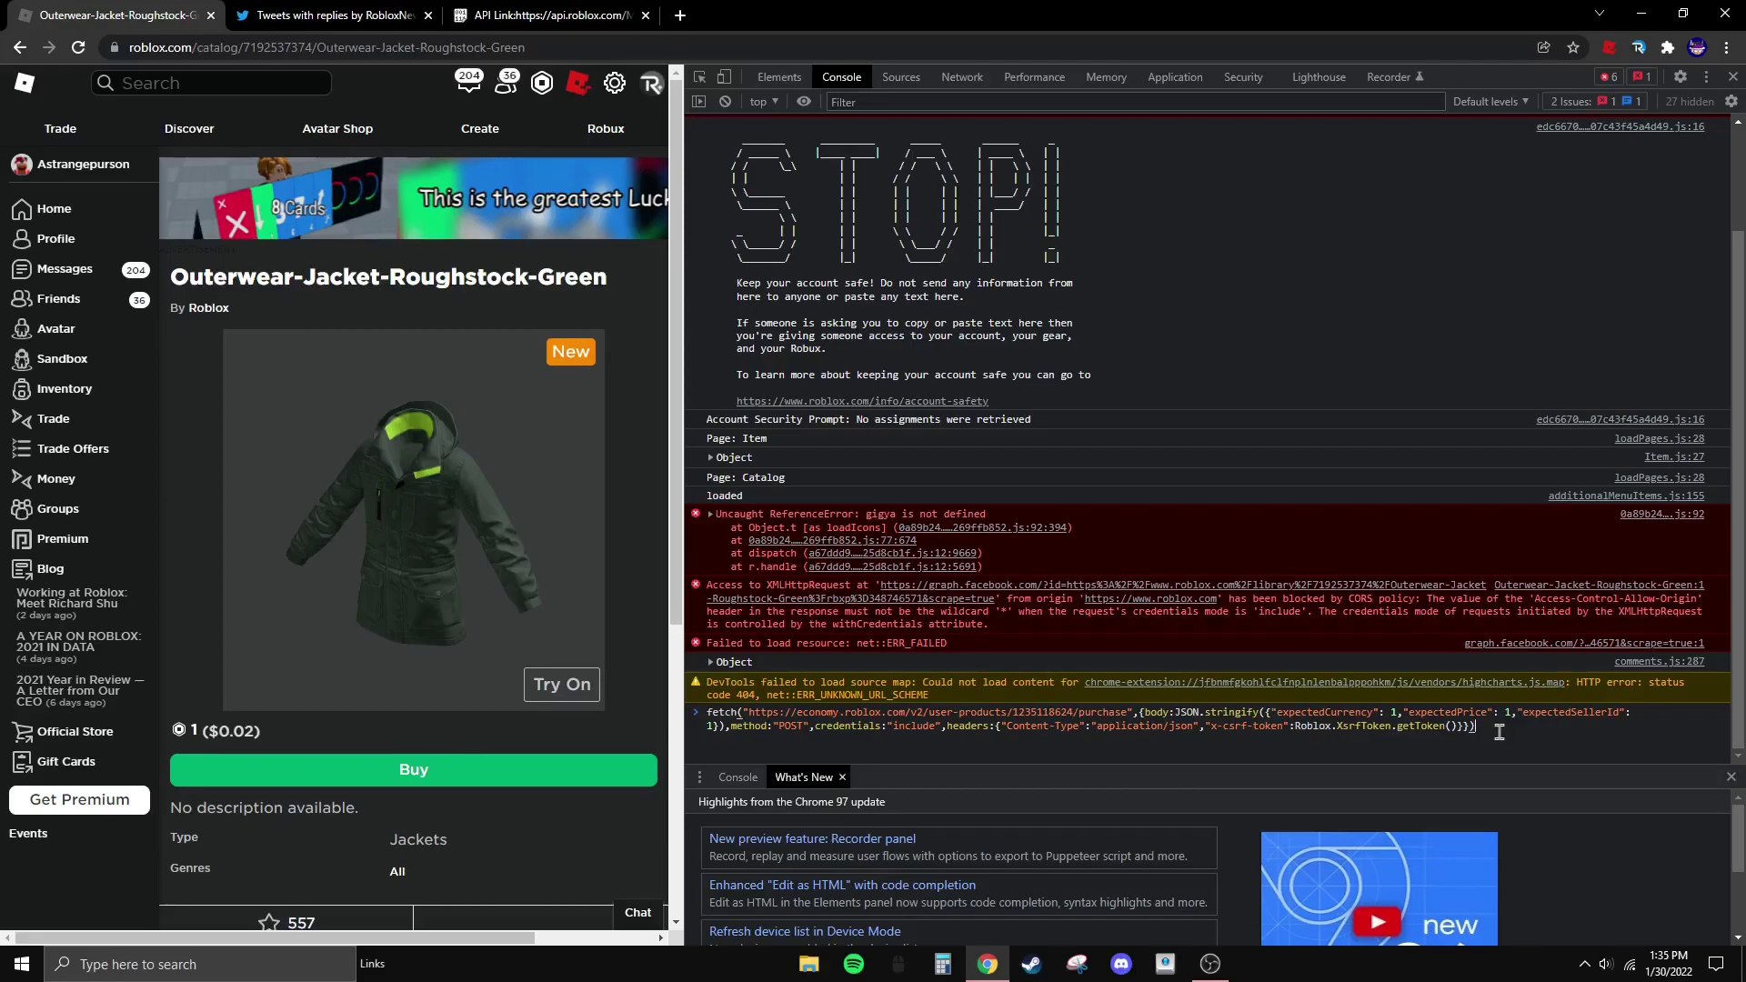
Run the purchase script in the console and reload the jacket's item page.
{"action": "key", "text": "Return"}
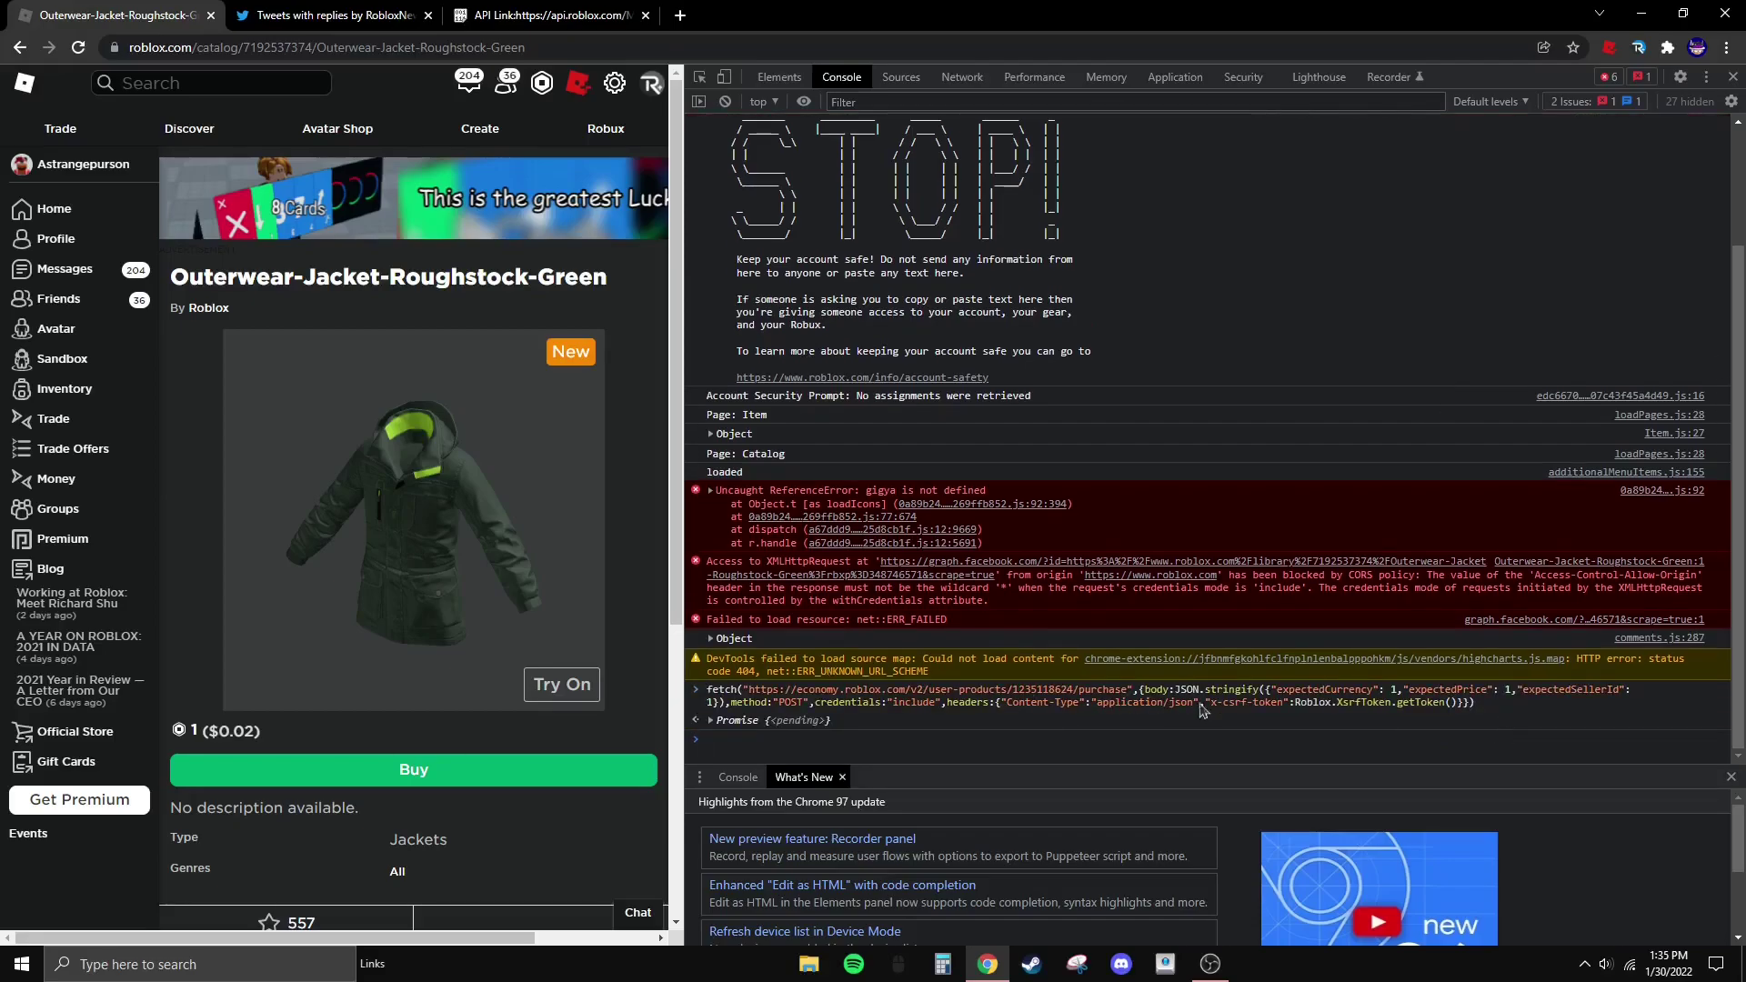
{"action": "left_click", "coordinate": [78, 48]}
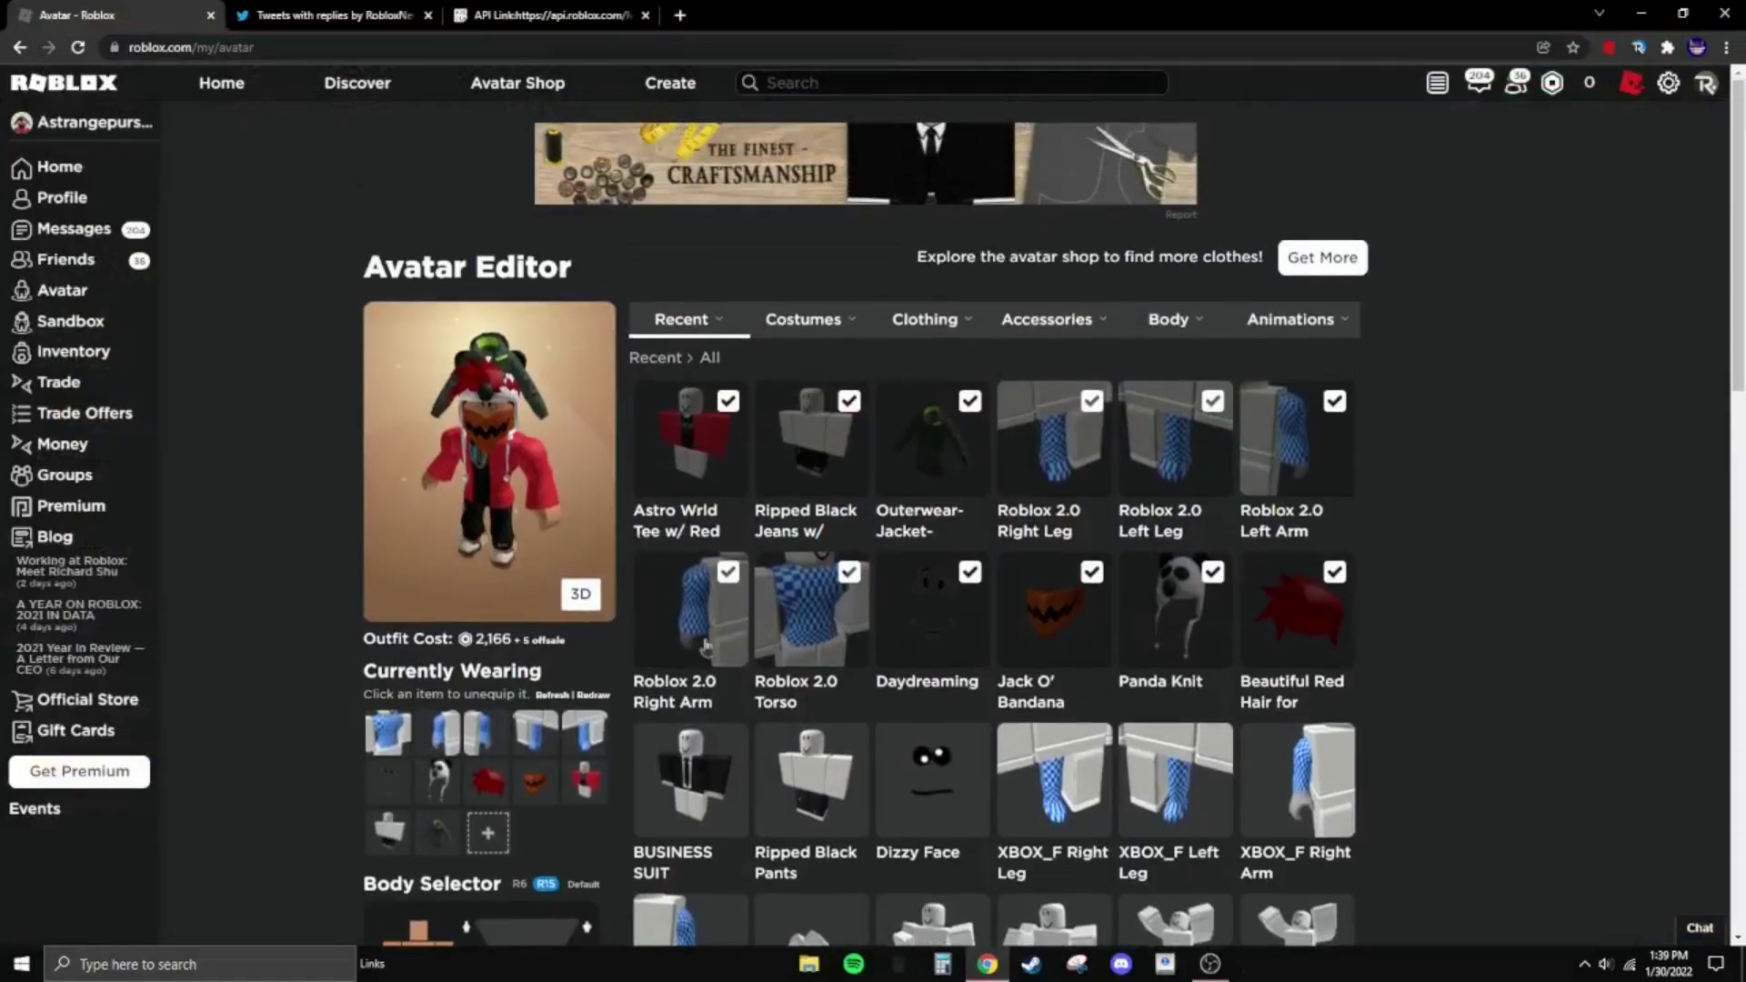
Take off the Roblox 2.0 leg, arm and torso body parts in the Avatar Editor.
{"action": "left_click", "coordinate": [1029, 440]}
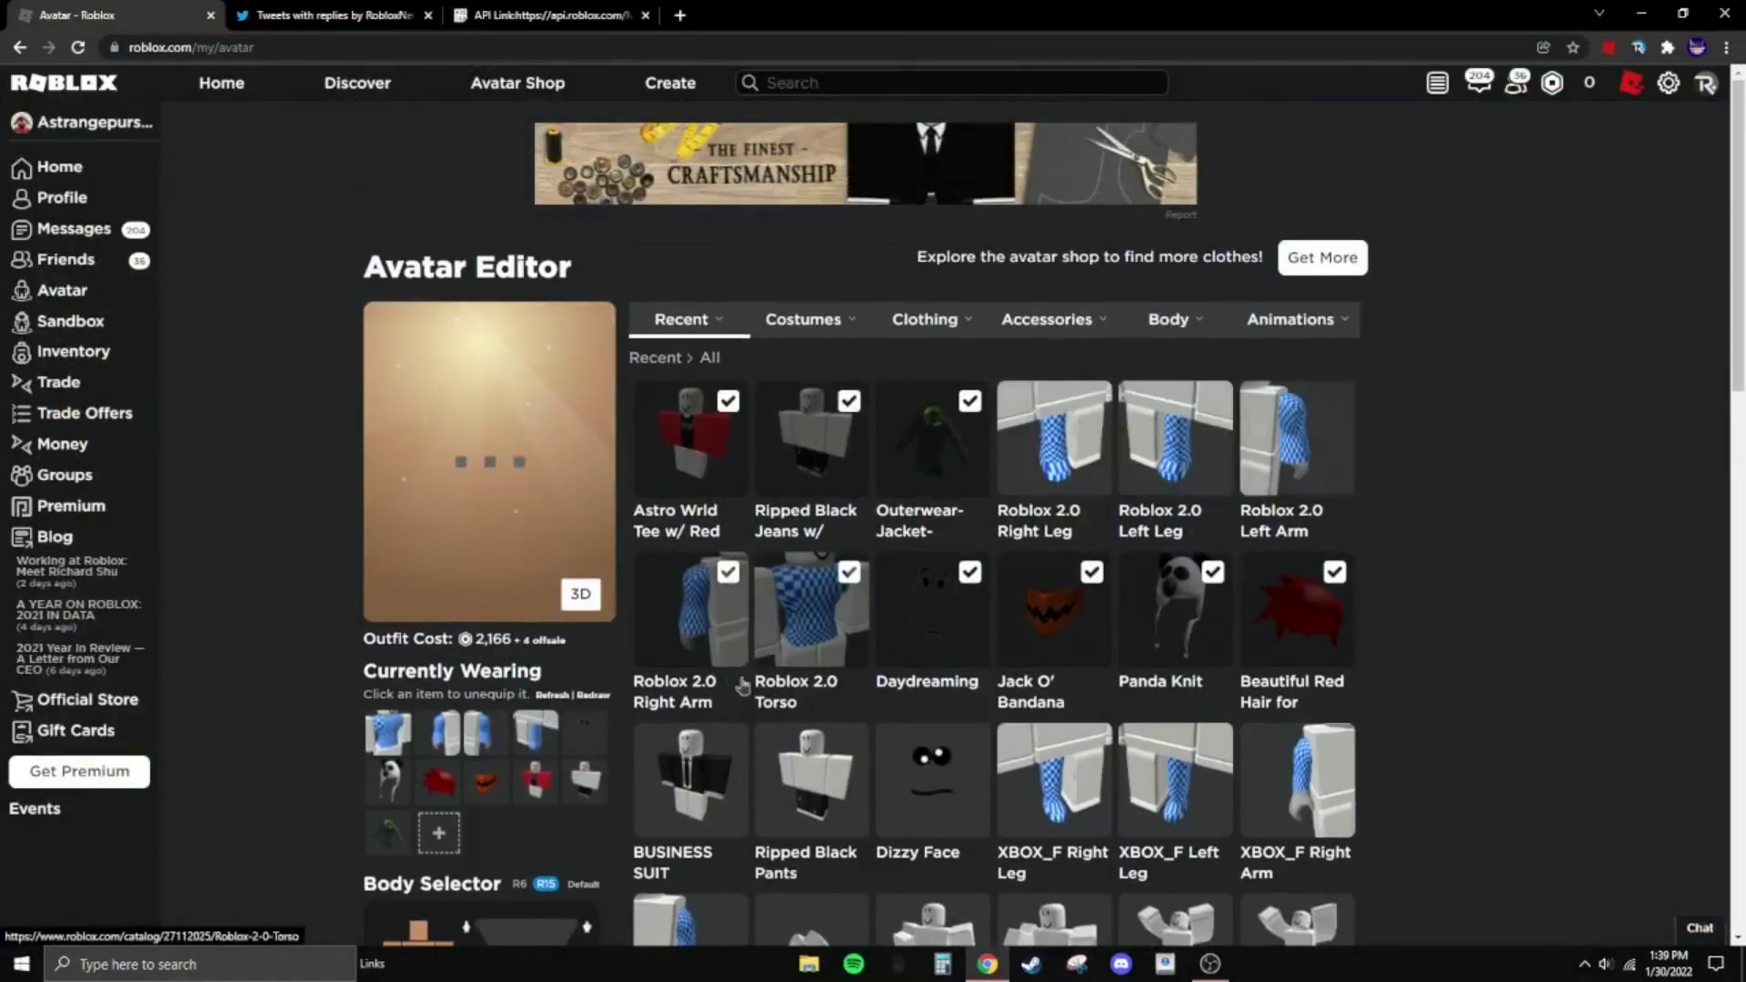
{"action": "left_click", "coordinate": [705, 628]}
{"action": "left_click", "coordinate": [805, 627]}
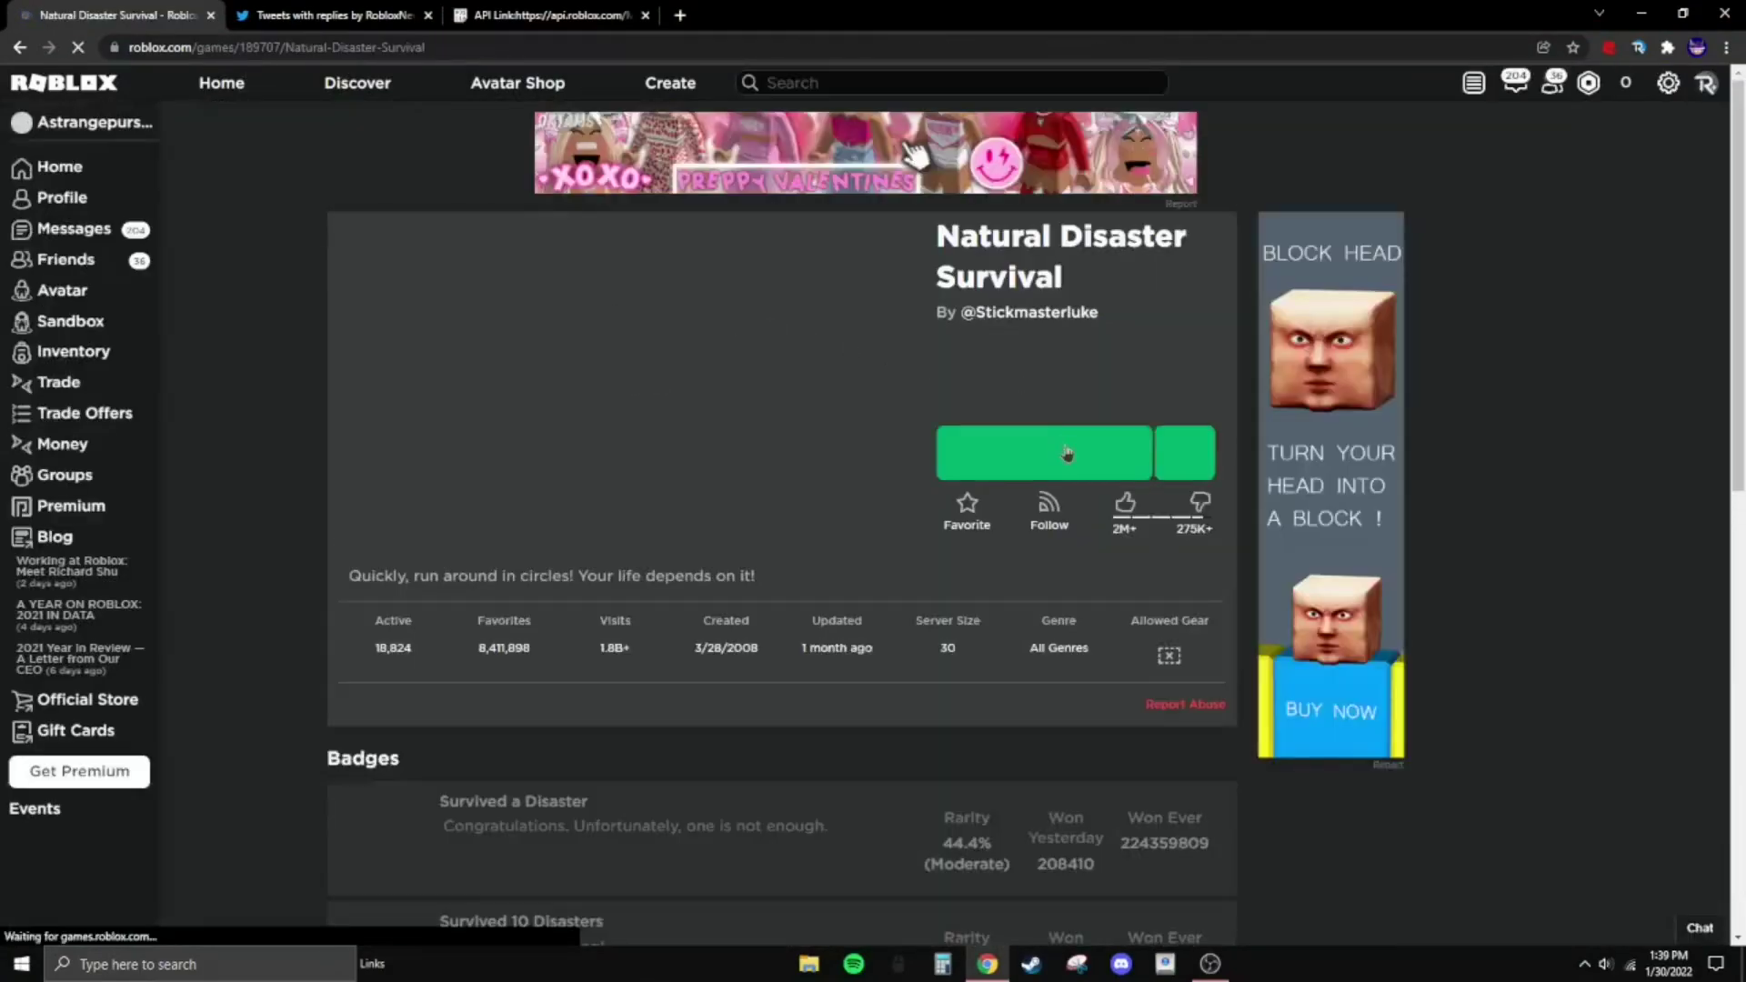
Launch Natural Disaster Survival and inspect the avatar's outfit from the front and back in the lobby.
{"action": "left_click", "coordinate": [1068, 453]}
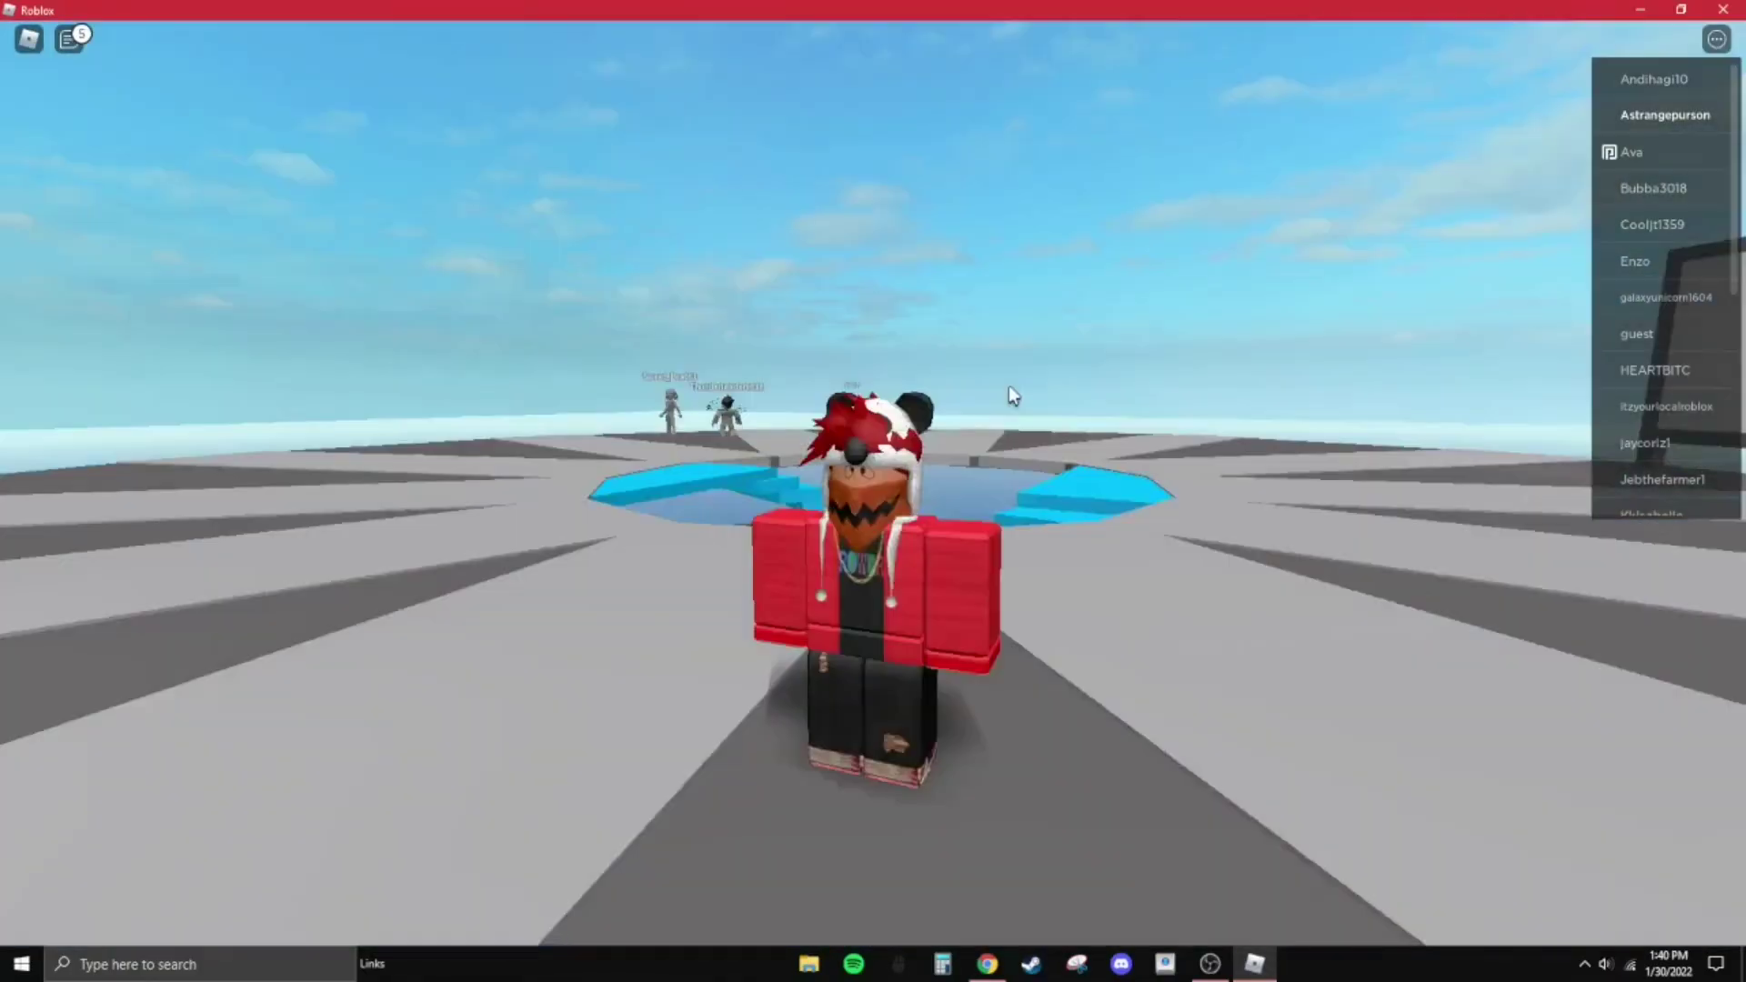
{"action": "key", "text": "a"}
{"action": "key", "text": "w"}
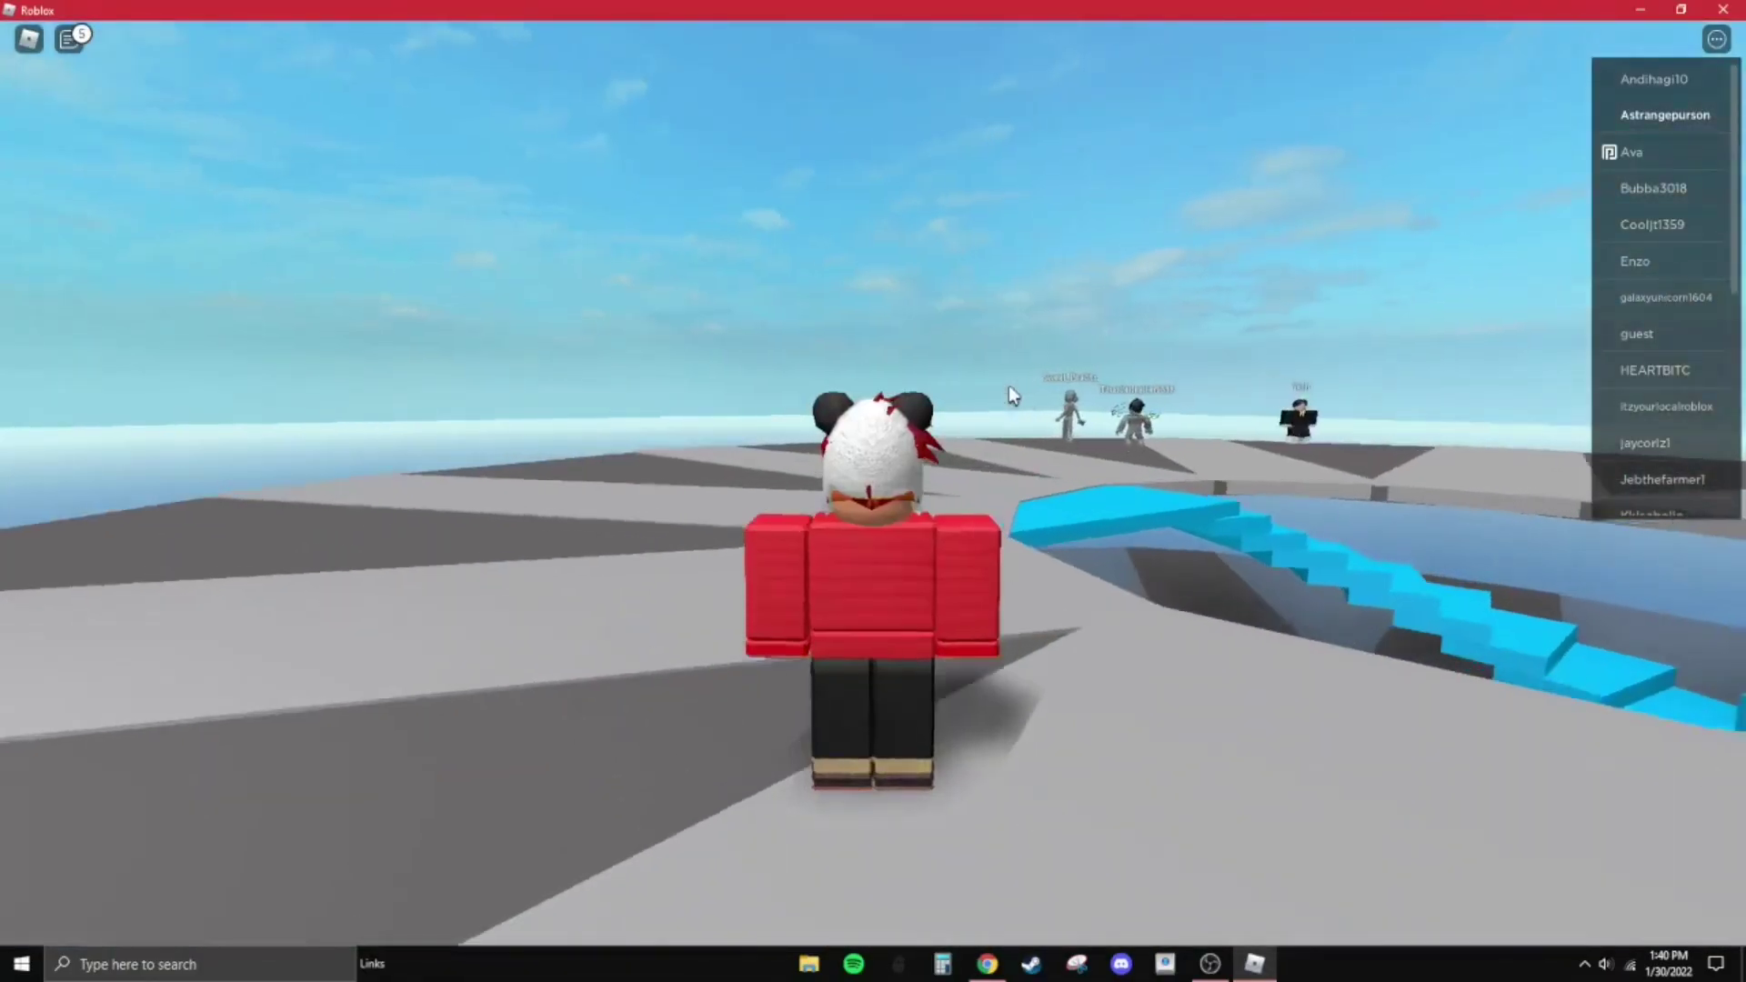
{"action": "scroll", "coordinate": [987, 395], "scroll_direction": "down", "scroll_amount": 5}
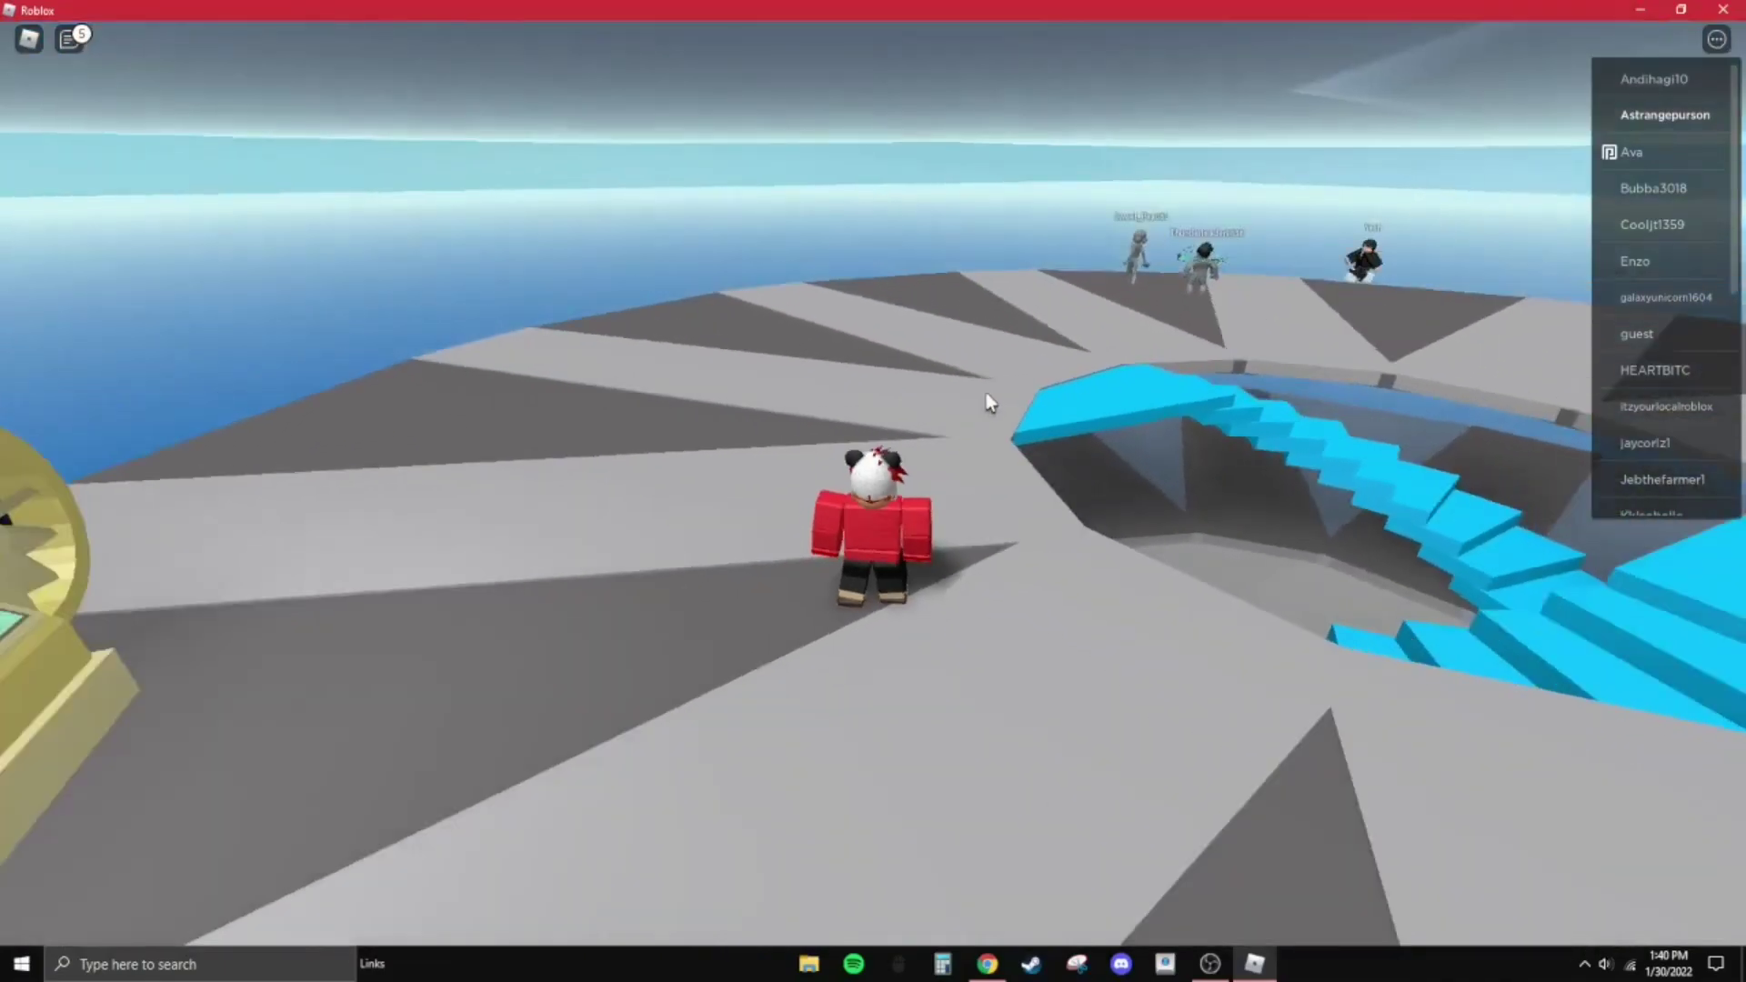
Open the in-game settings and return to the game.
{"action": "key", "text": "Escape"}
{"action": "left_click", "coordinate": [737, 222]}
{"action": "key", "text": "Escape"}
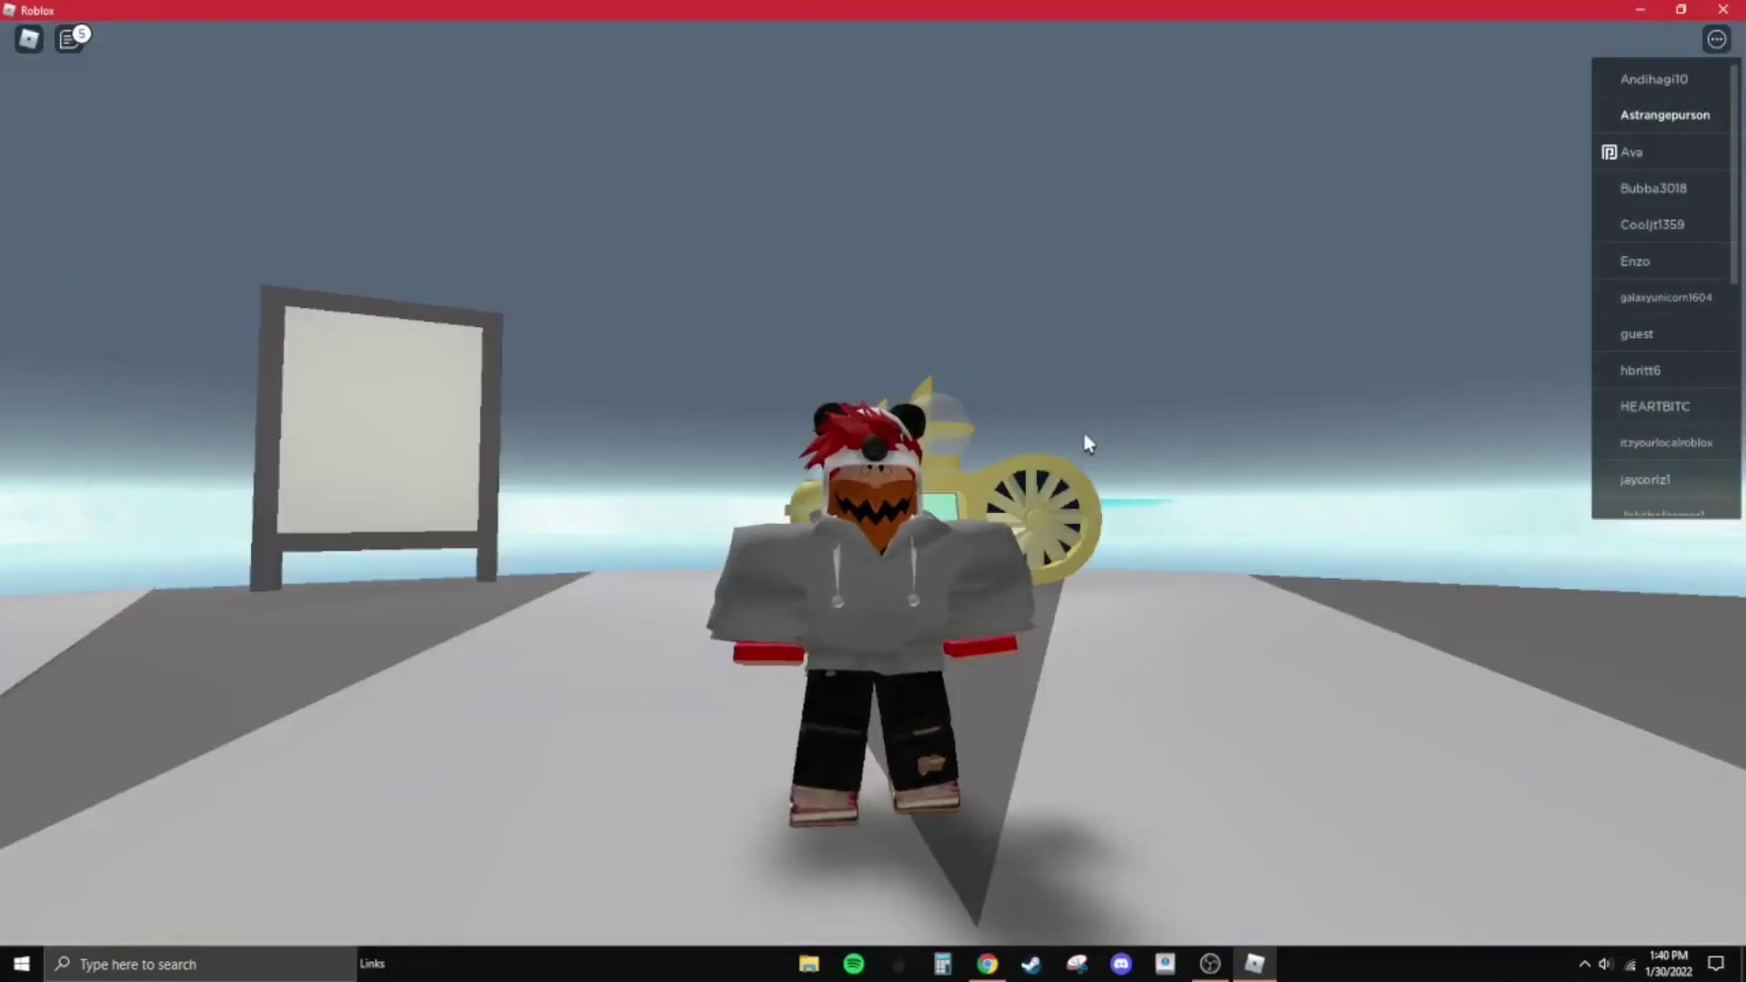
Walk the avatar around the lobby and examine the layered jacket's fit from different angles and distances.
{"action": "key", "text": "w"}
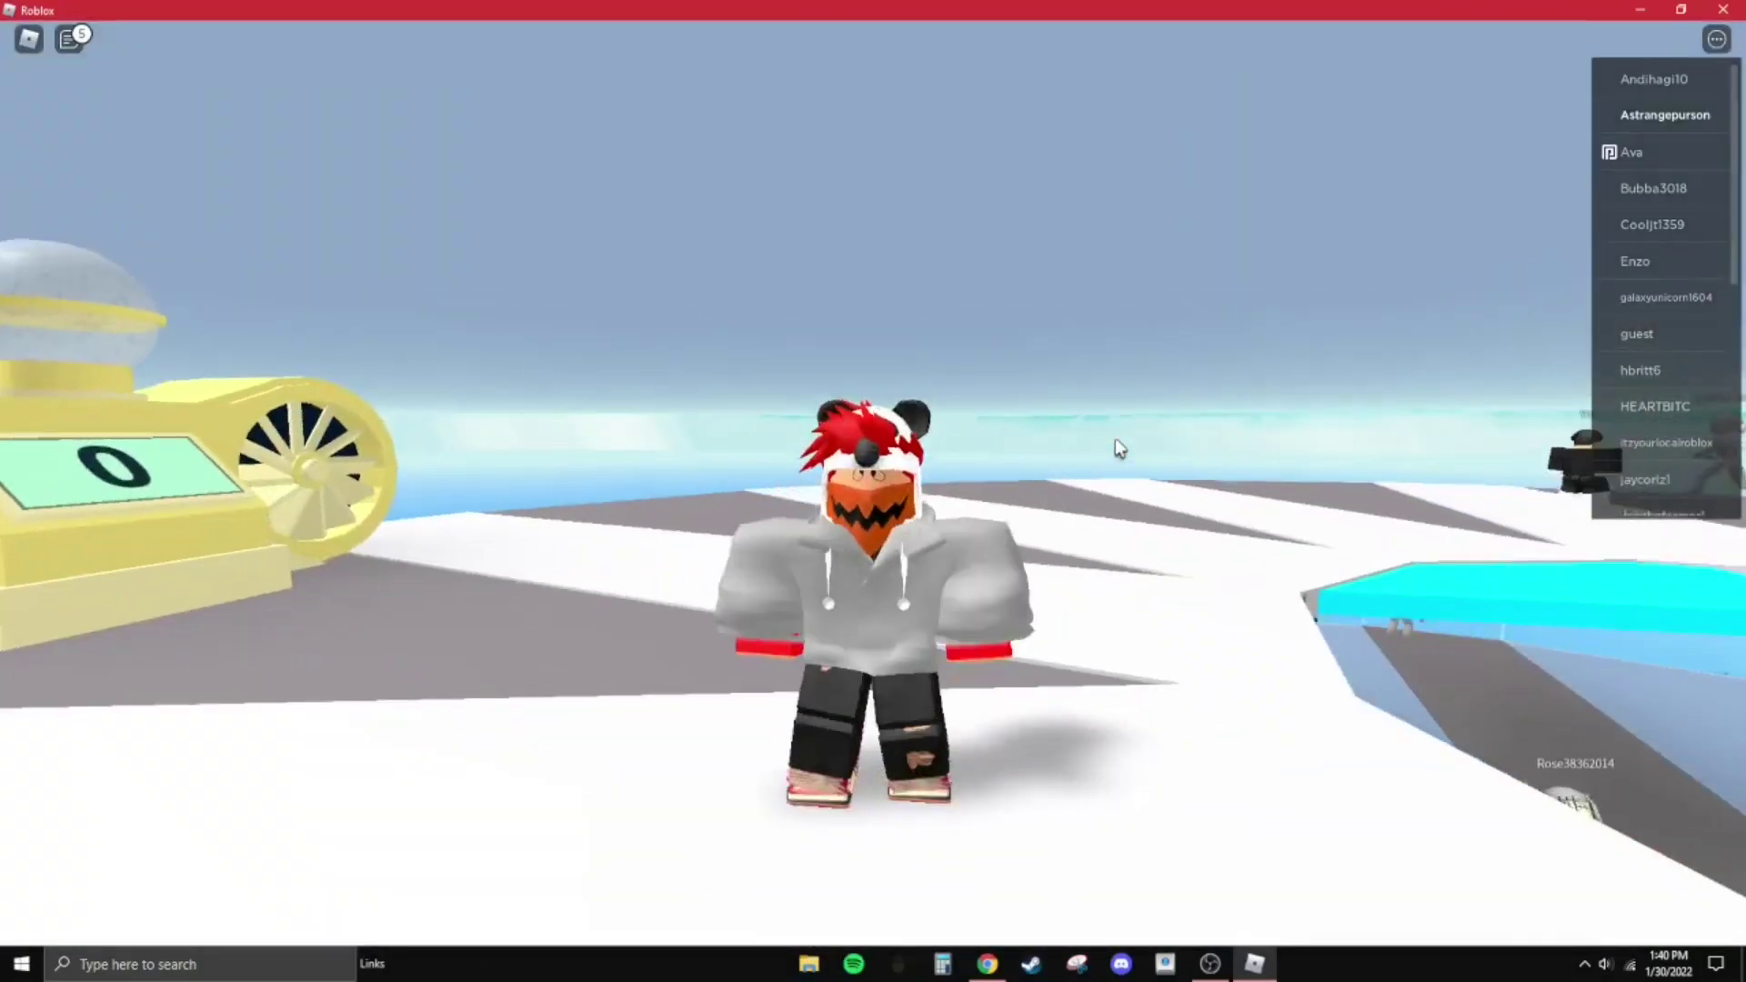
{"action": "key", "text": "w"}
{"action": "key", "text": "d"}
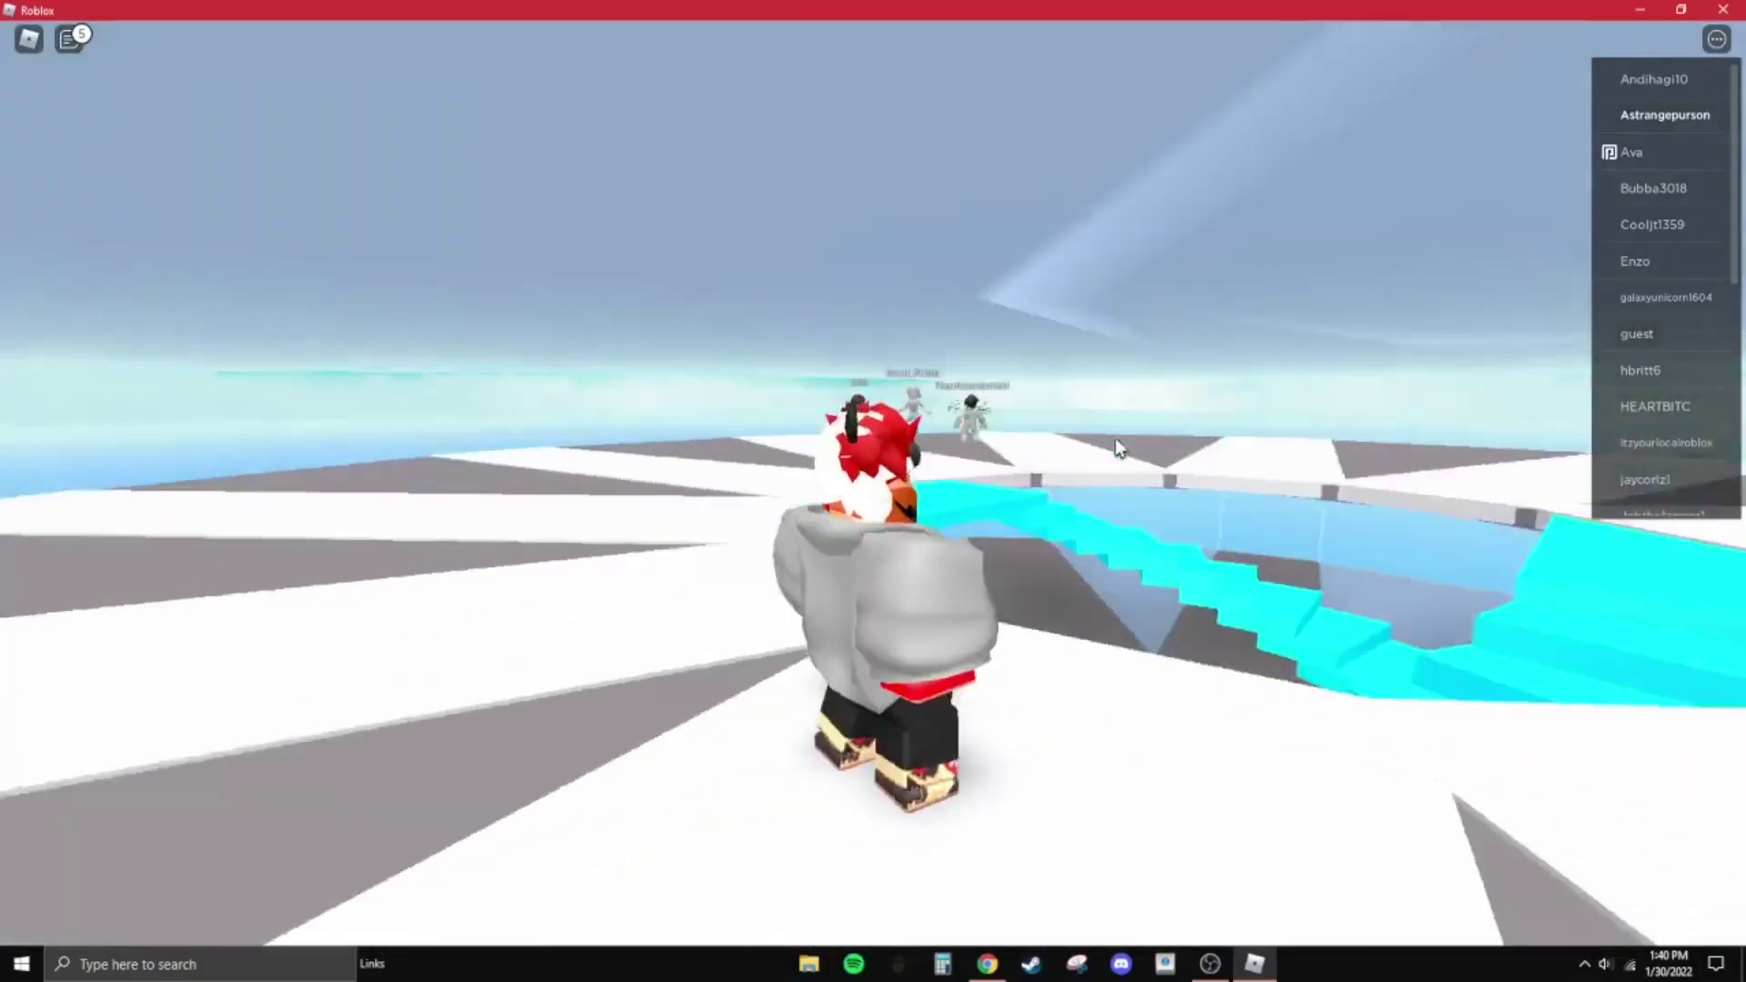
{"action": "key", "text": "s"}
{"action": "key", "text": "w"}
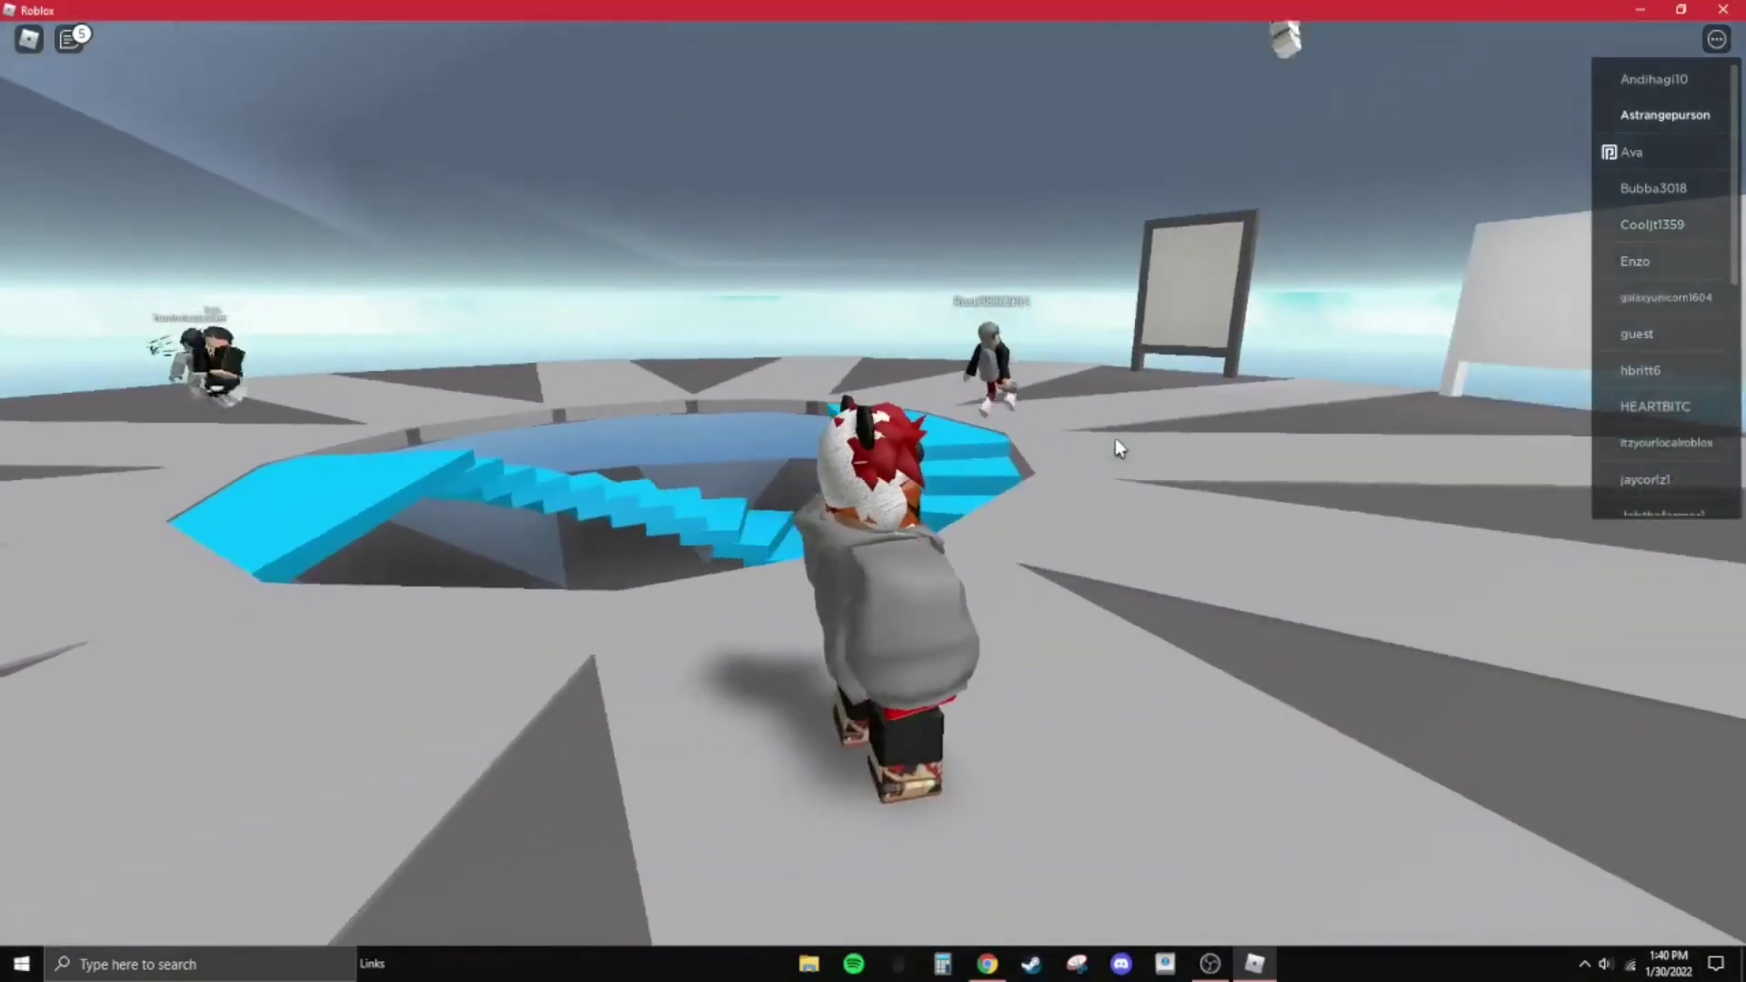
{"action": "scroll", "coordinate": [1115, 445], "scroll_direction": "up", "scroll_amount": 5}
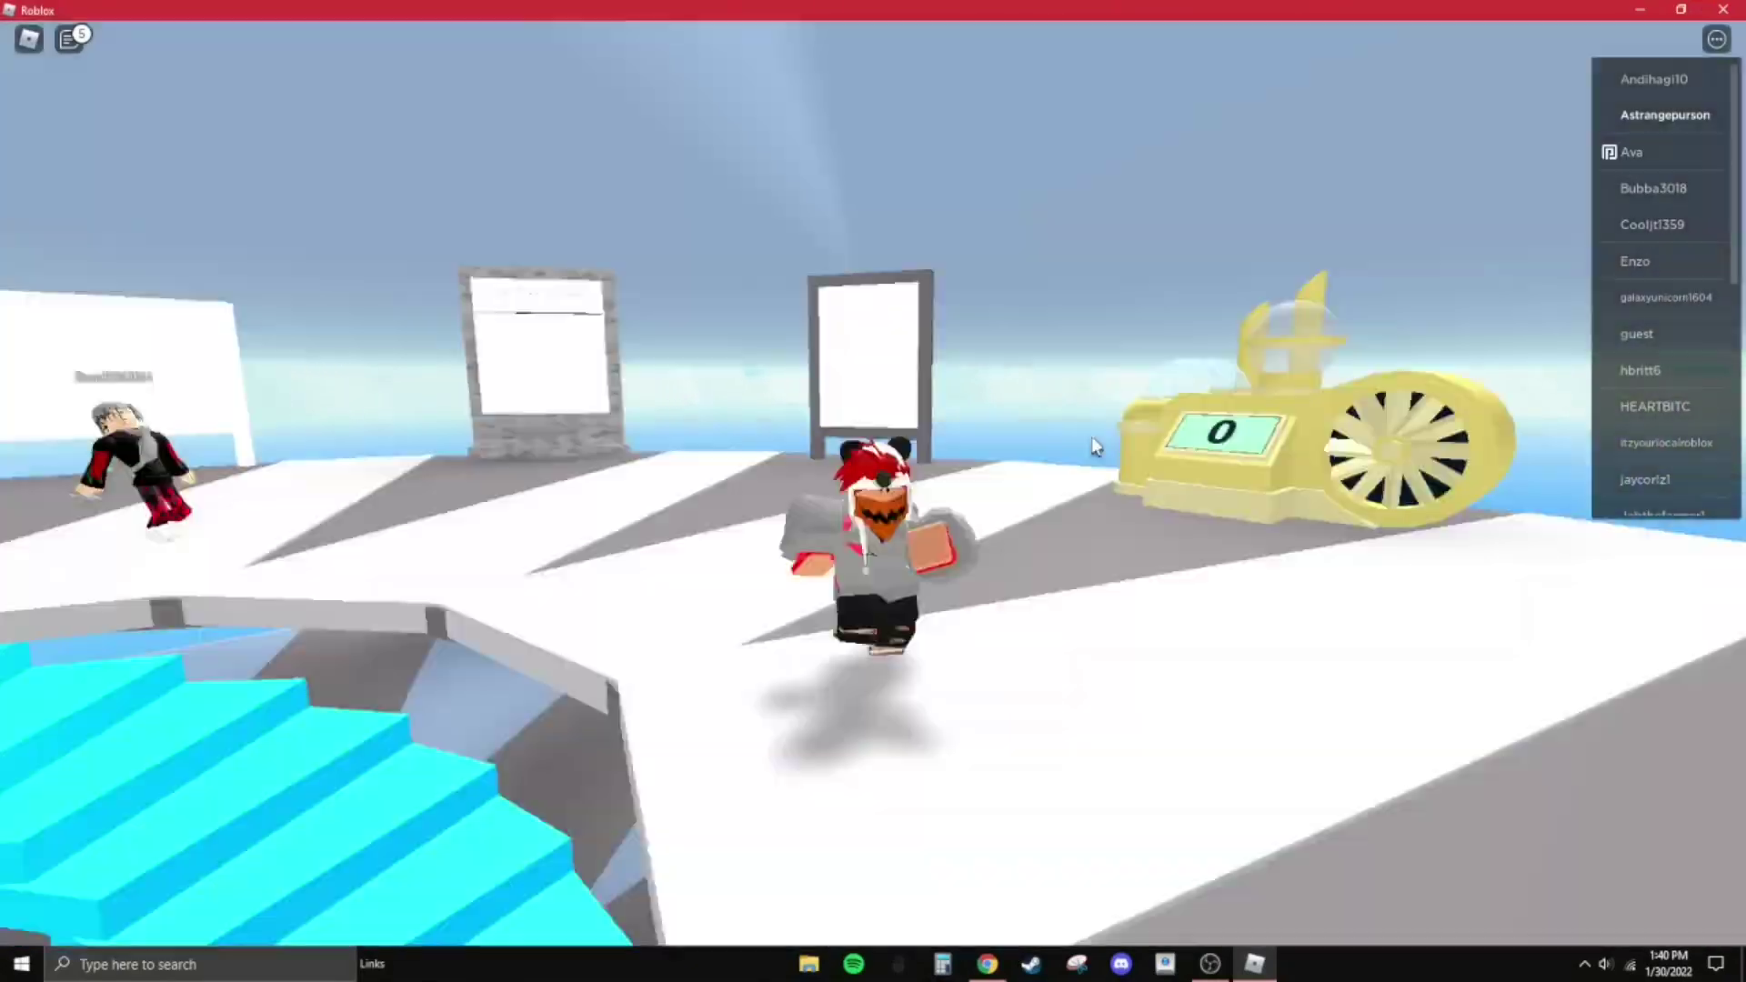
{"action": "key", "text": "w"}
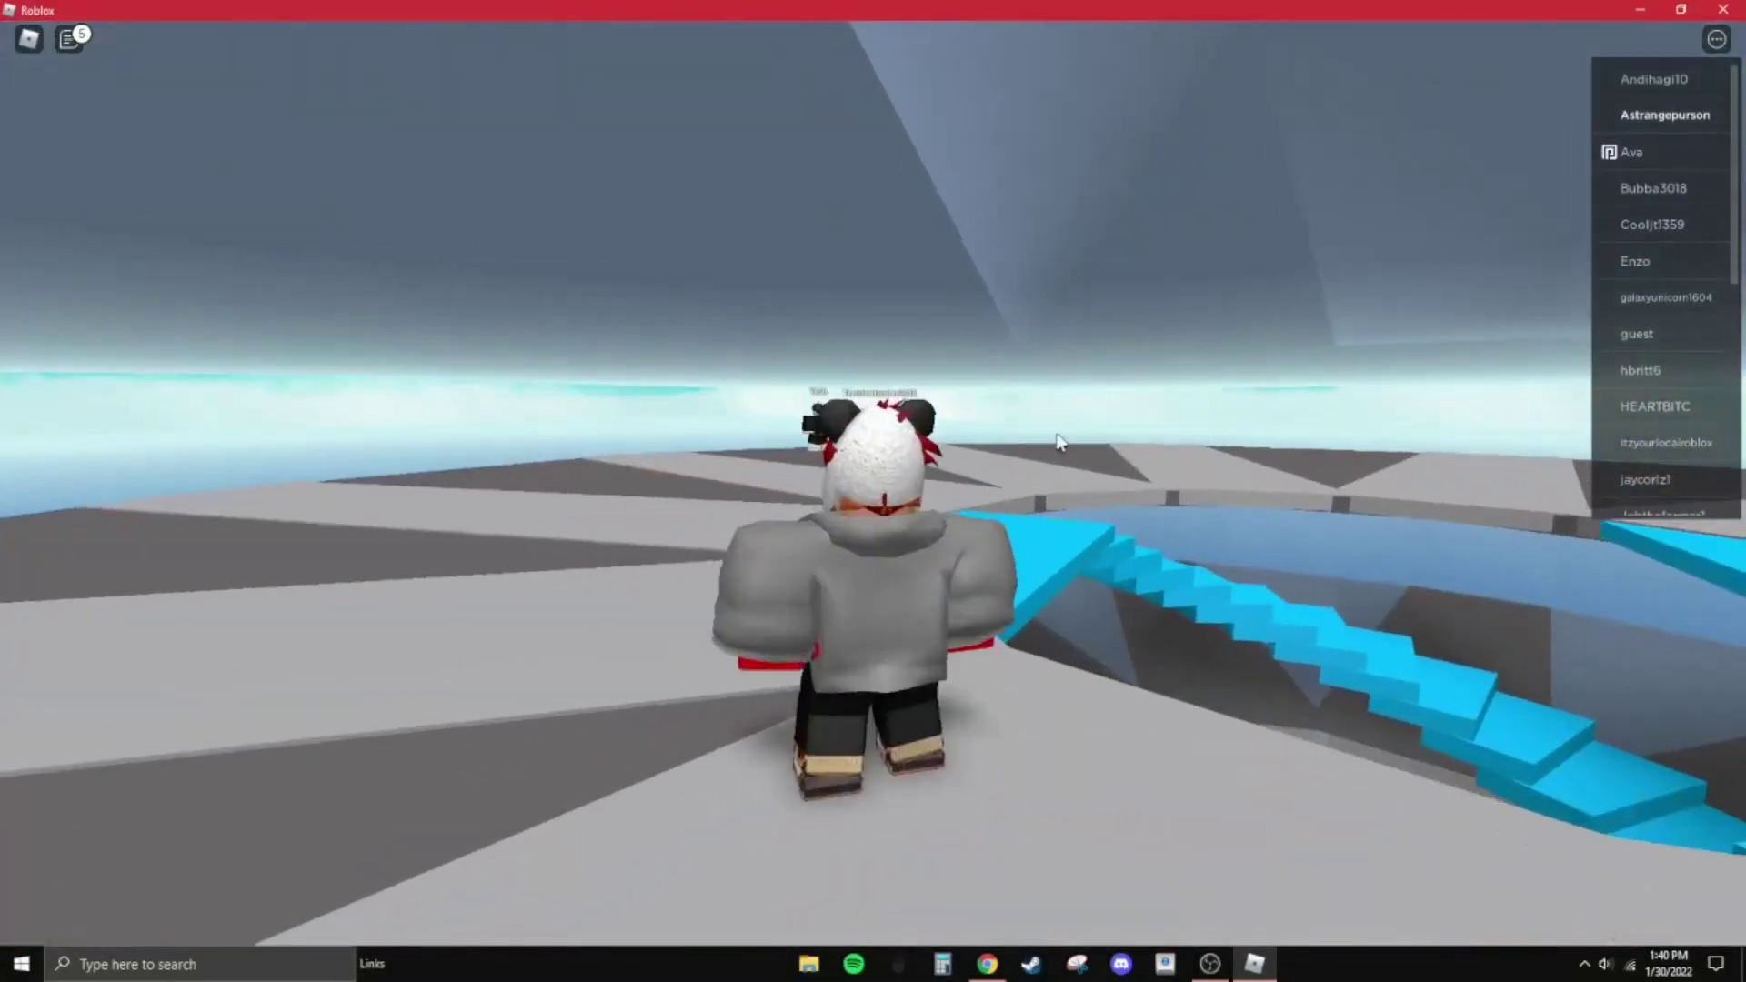
{"action": "key", "text": "w"}
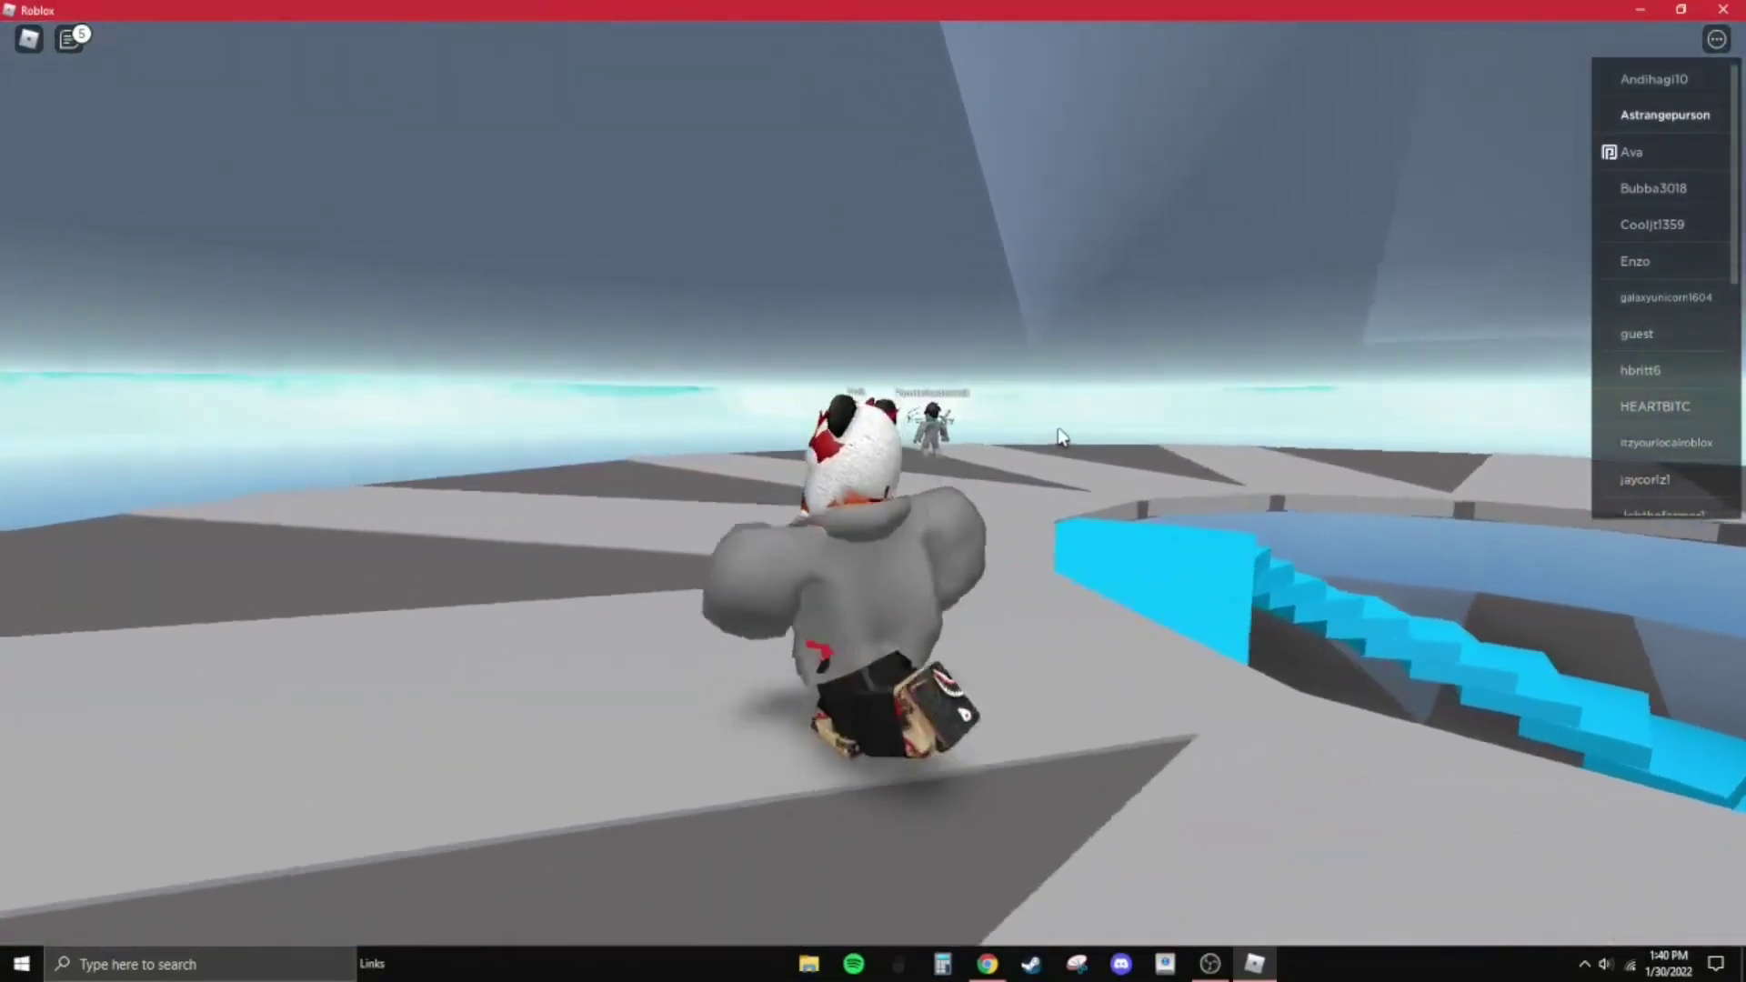
{"action": "scroll", "coordinate": [1062, 436], "scroll_direction": "down", "scroll_amount": 6}
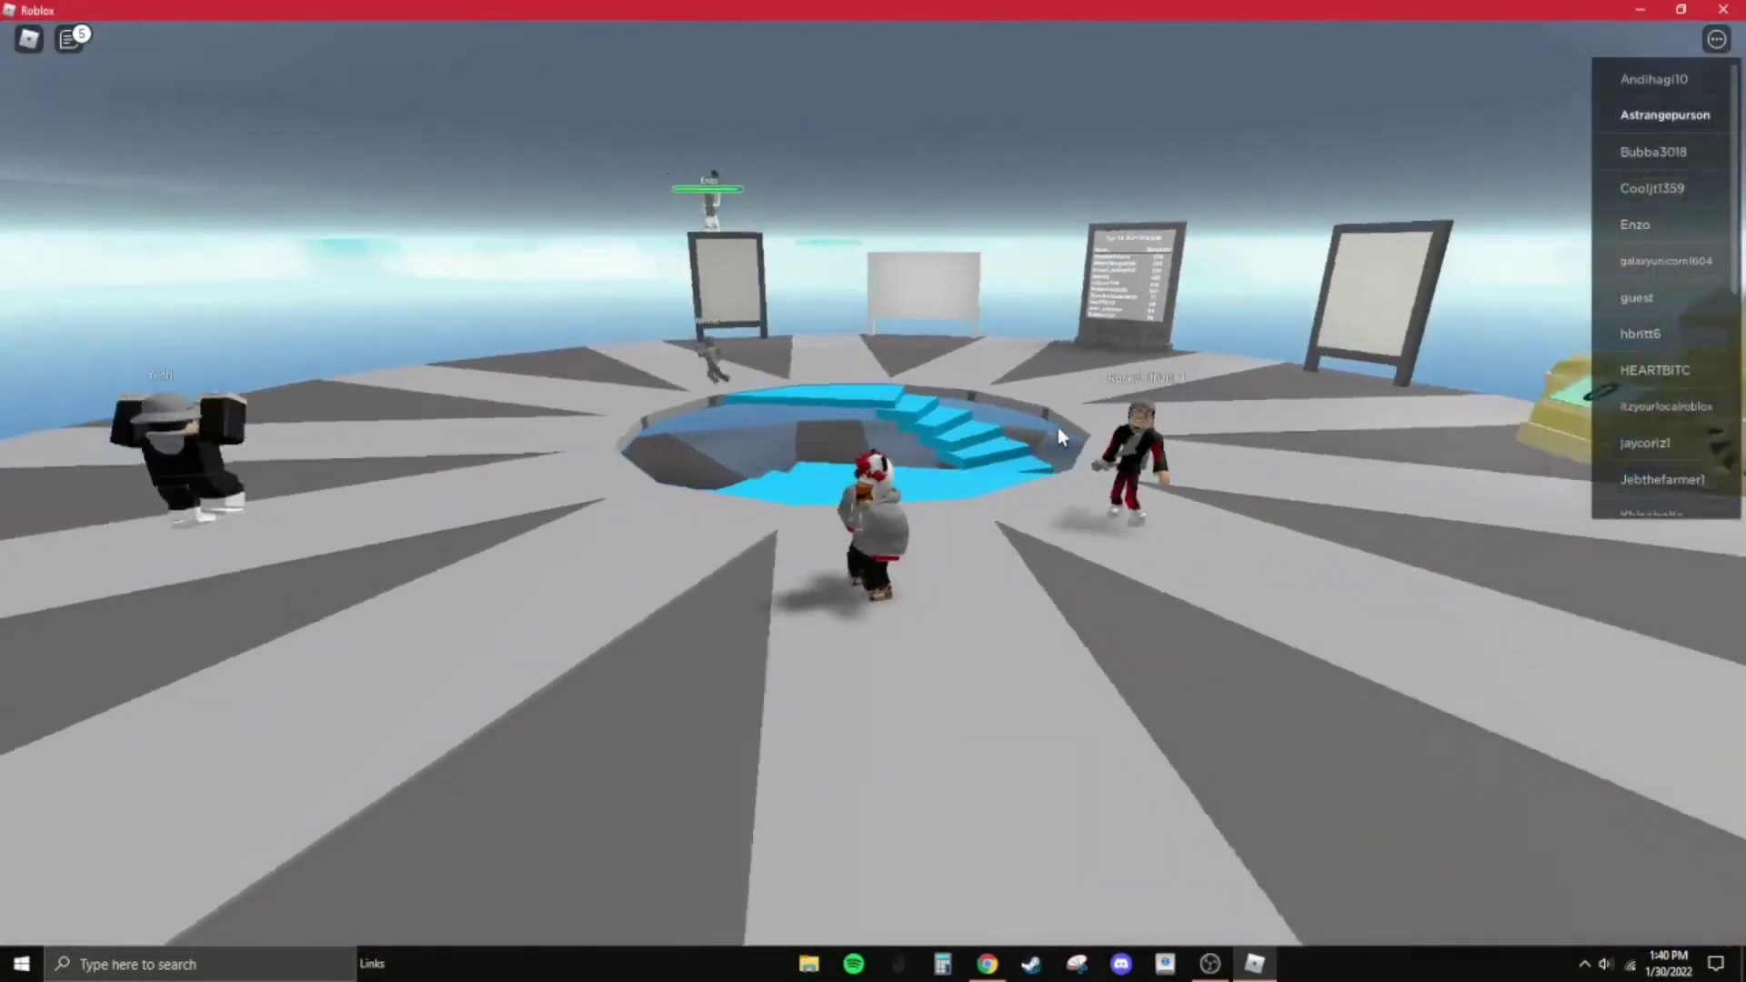
{"action": "scroll", "coordinate": [1062, 436], "scroll_direction": "up", "scroll_amount": 5}
{"action": "key", "text": "s"}
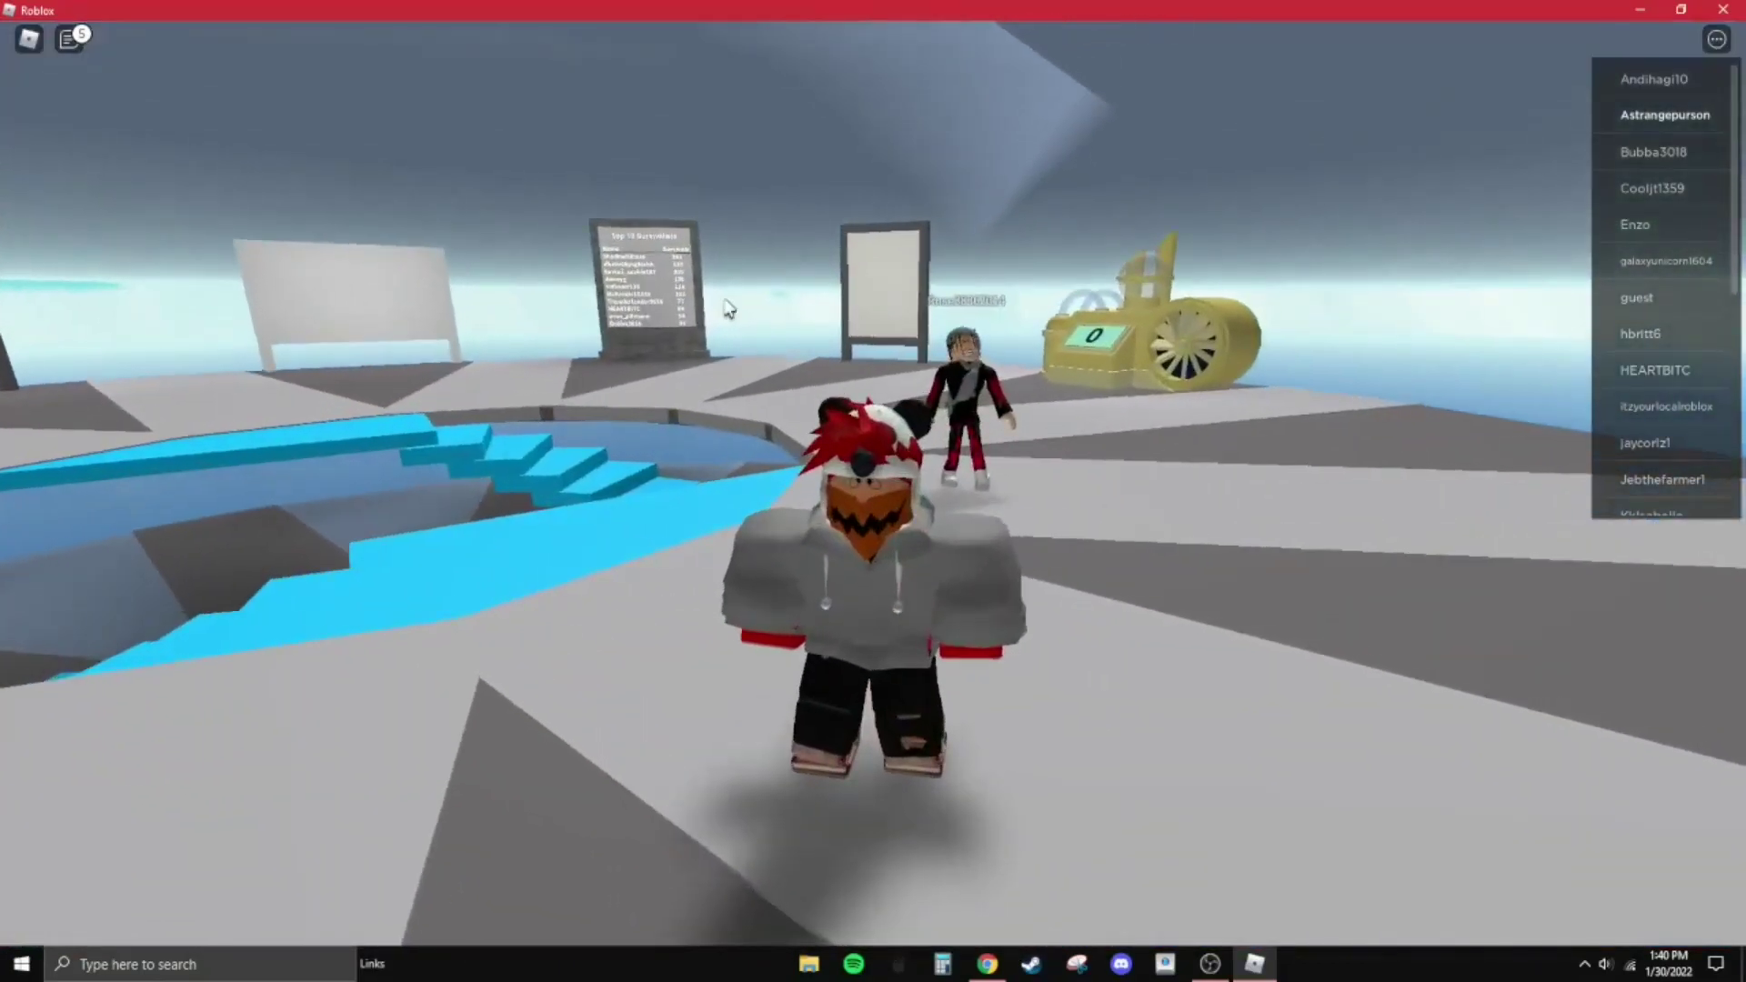
Set the in-game Graphics Quality to two bars and resume the game.
{"action": "key", "text": "Escape"}
{"action": "left_click", "coordinate": [716, 214]}
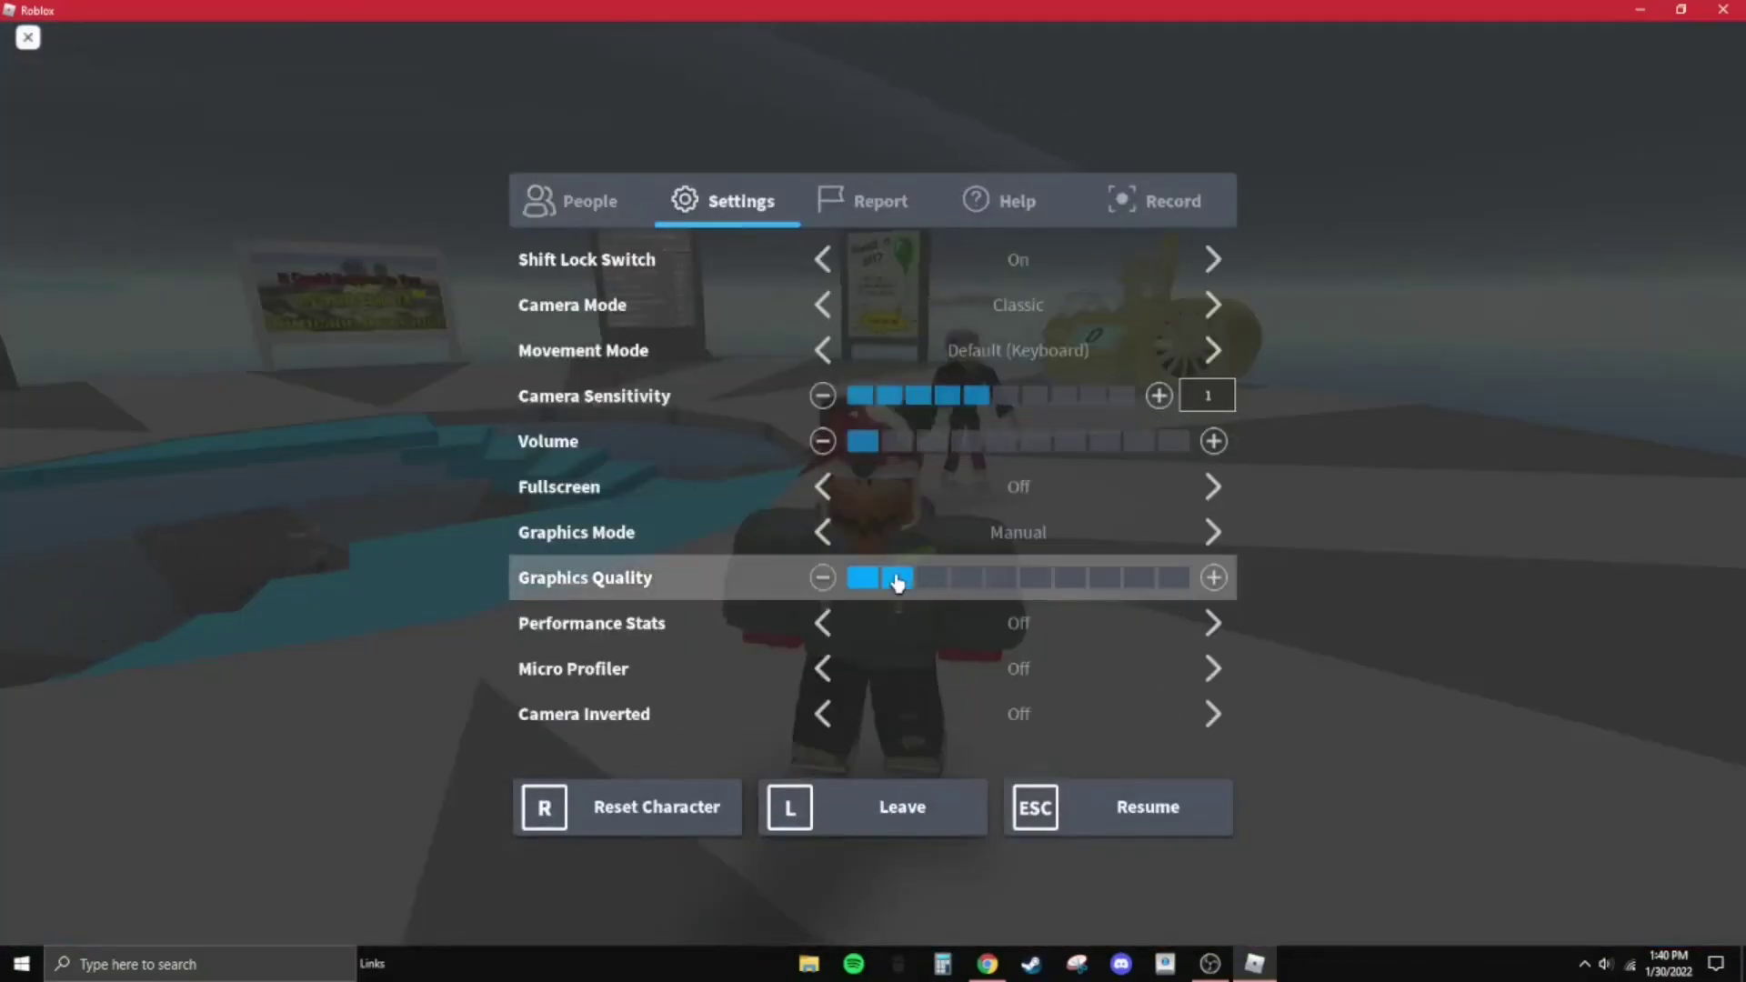
{"action": "key", "text": "Escape"}
Examine the jacket's color and shape up close from the front and back while moving the avatar.
{"action": "key", "text": "d"}
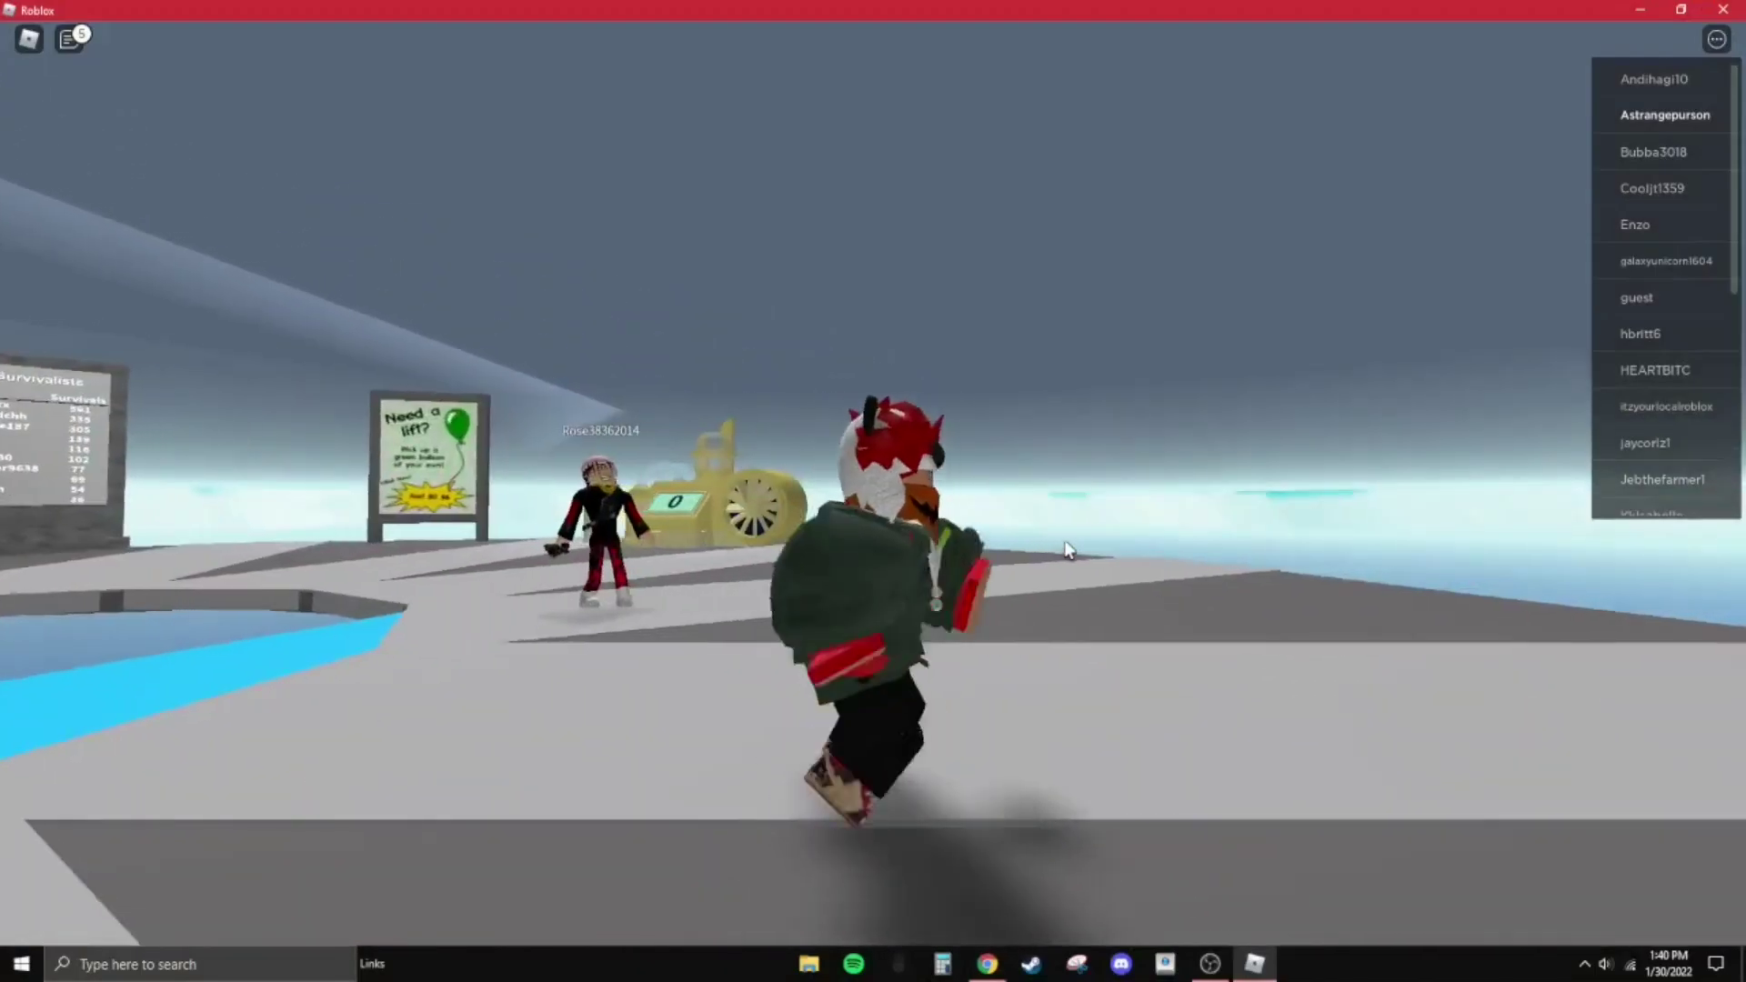
{"action": "scroll", "coordinate": [1068, 550], "scroll_direction": "up", "scroll_amount": 1}
{"action": "scroll", "coordinate": [1068, 551], "scroll_direction": "down", "scroll_amount": 3}
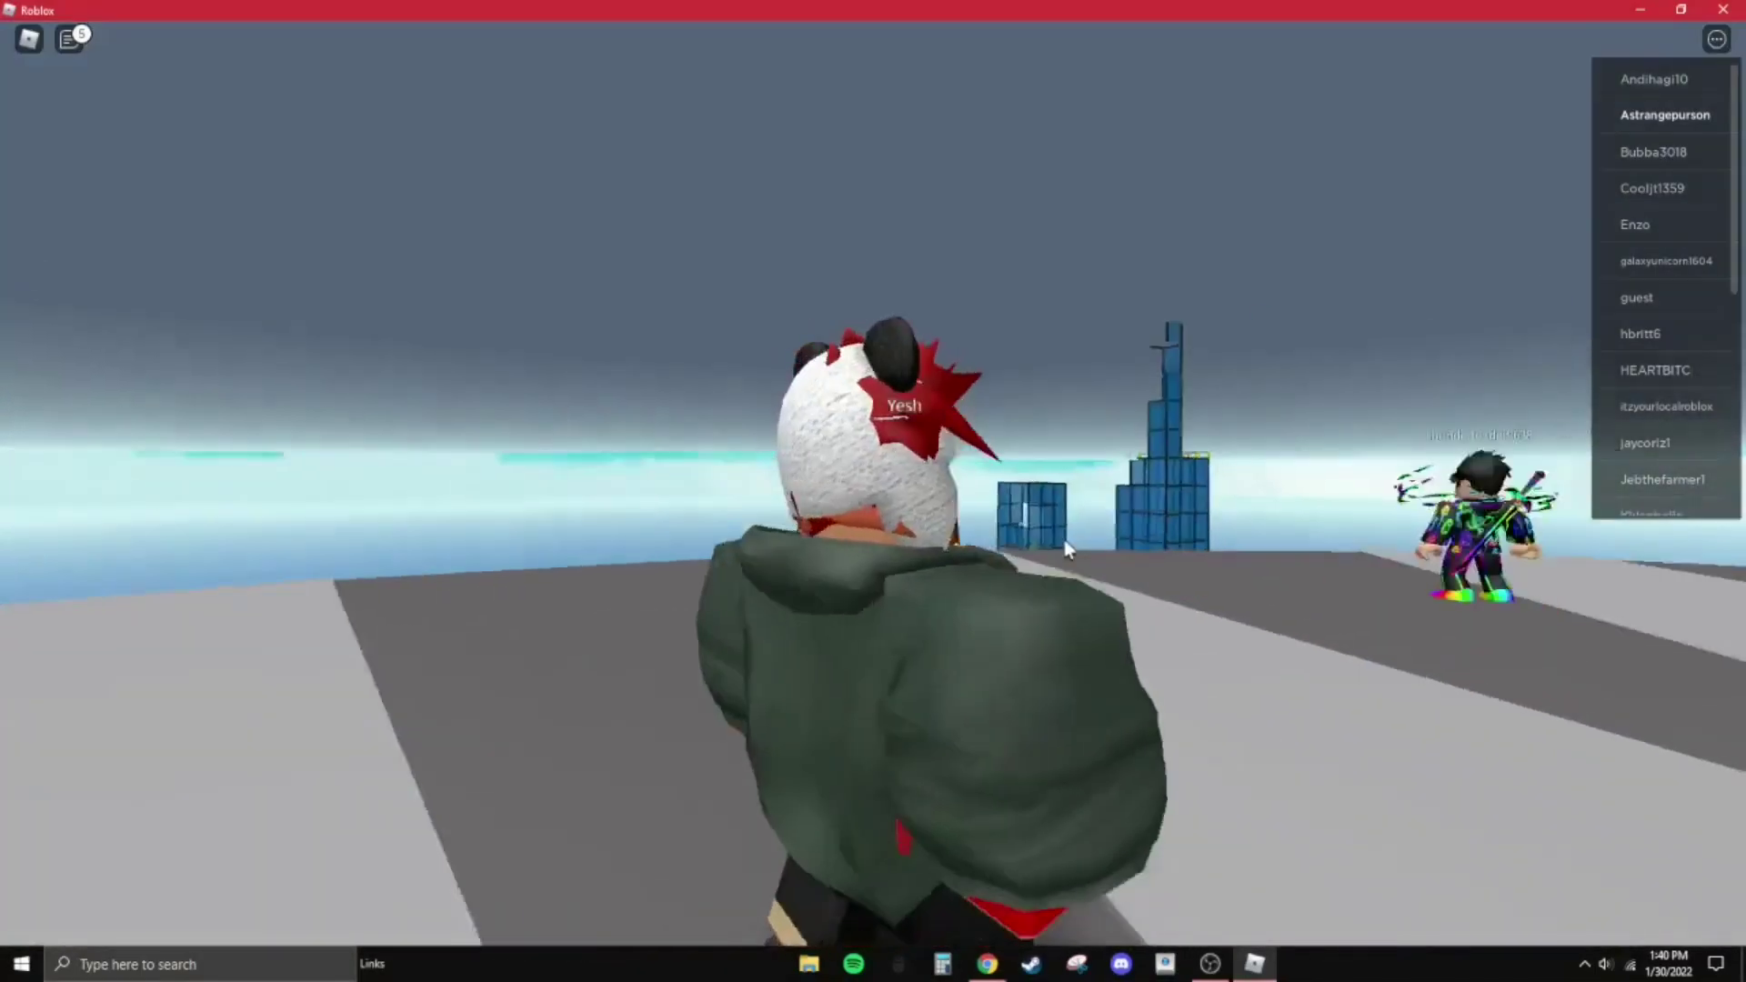
{"action": "key", "text": "s"}
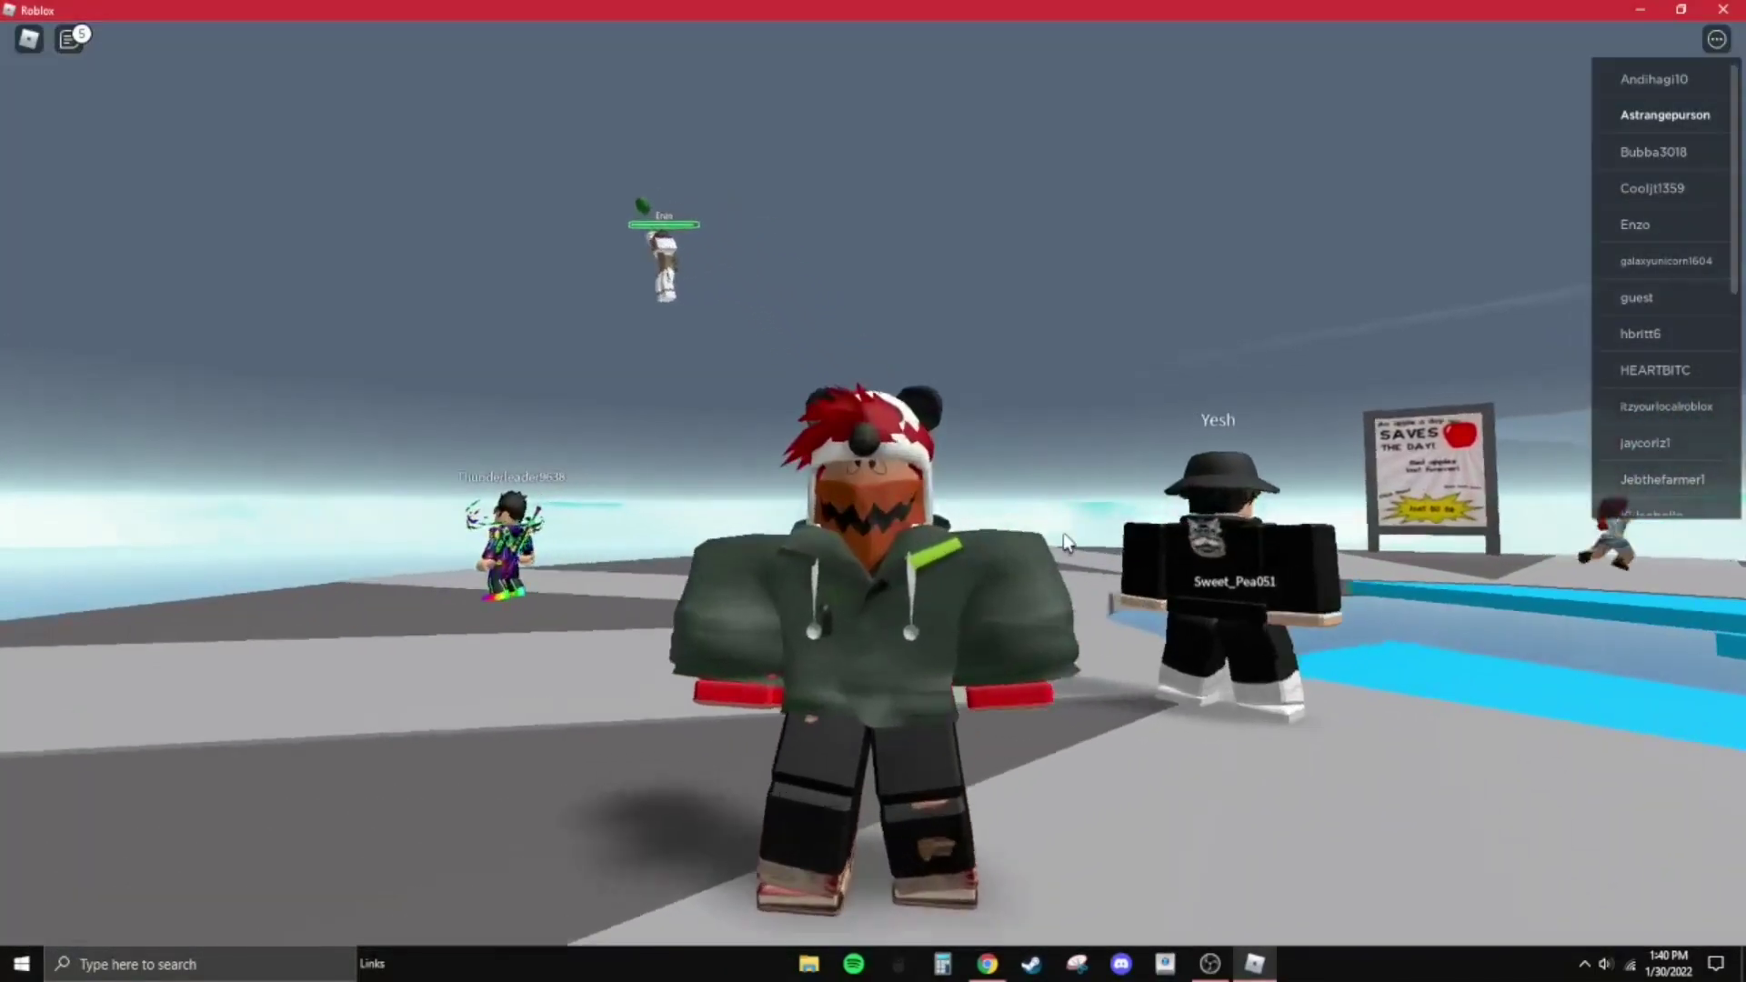
{"action": "right_click", "coordinate": [1065, 541]}
{"action": "key", "text": "w"}
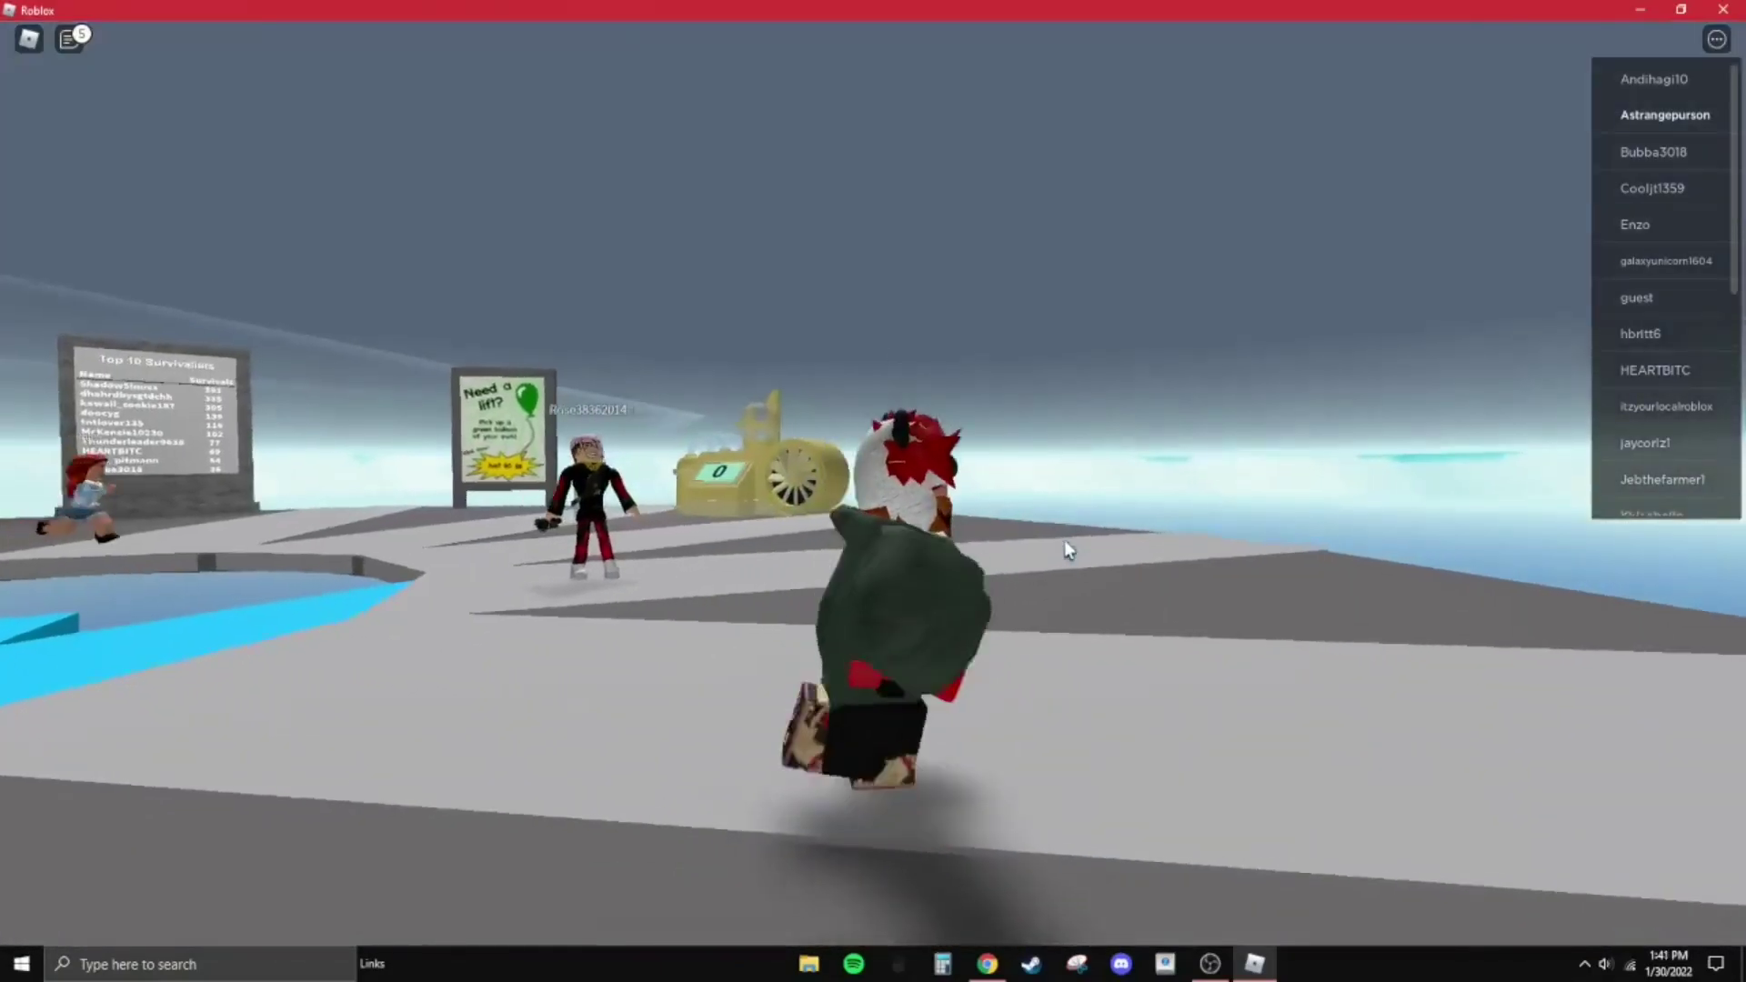